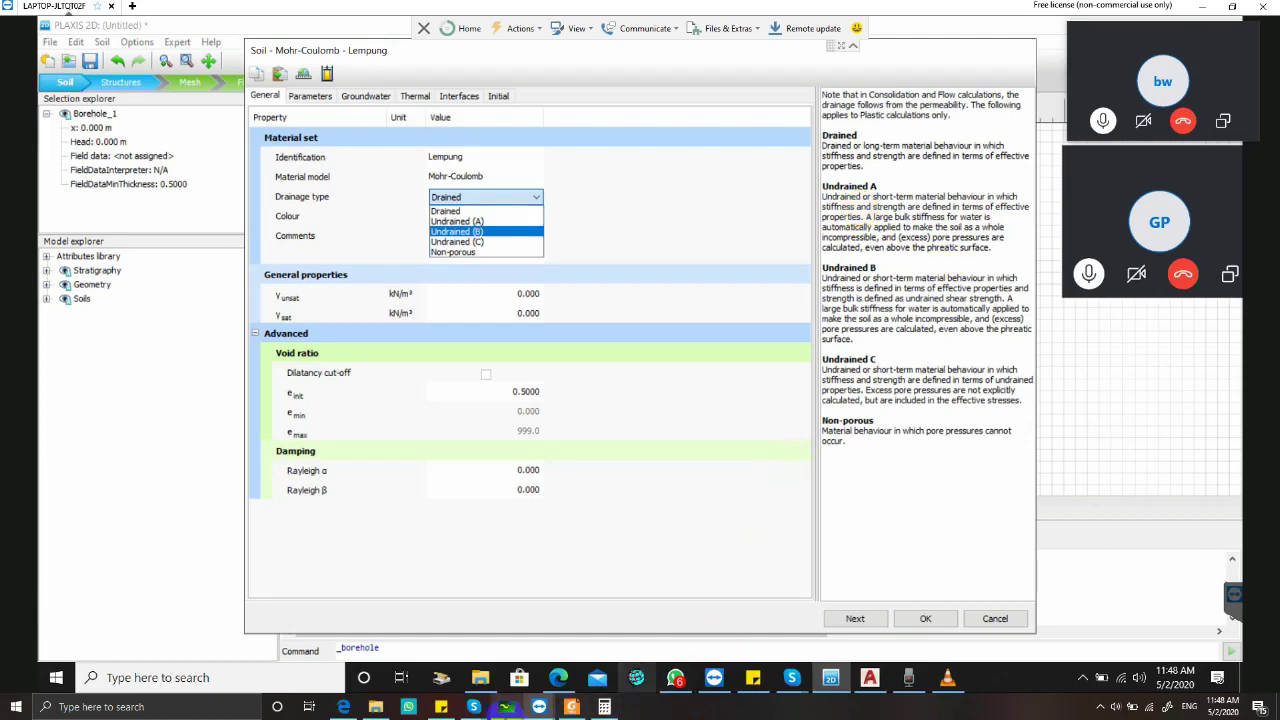
Share the computer's display with the other participant in the Skype call
left_click(506, 706)
left_click(1220, 122)
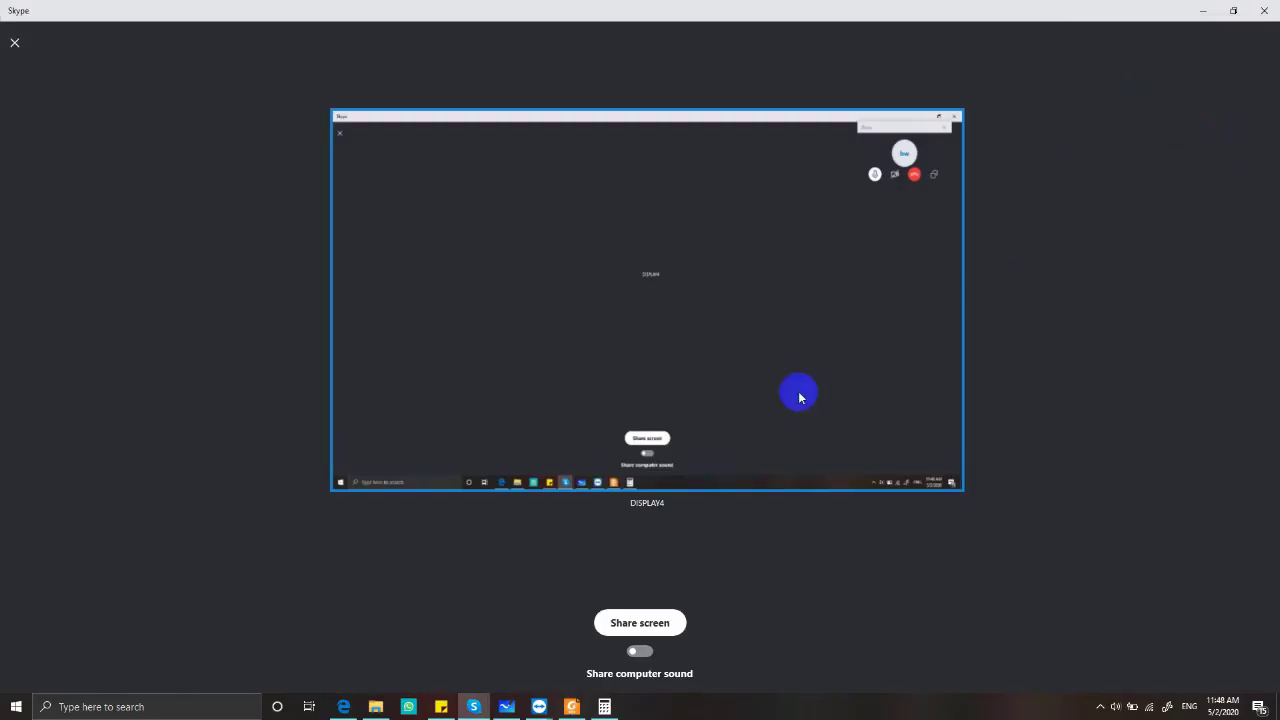
left_click(662, 618)
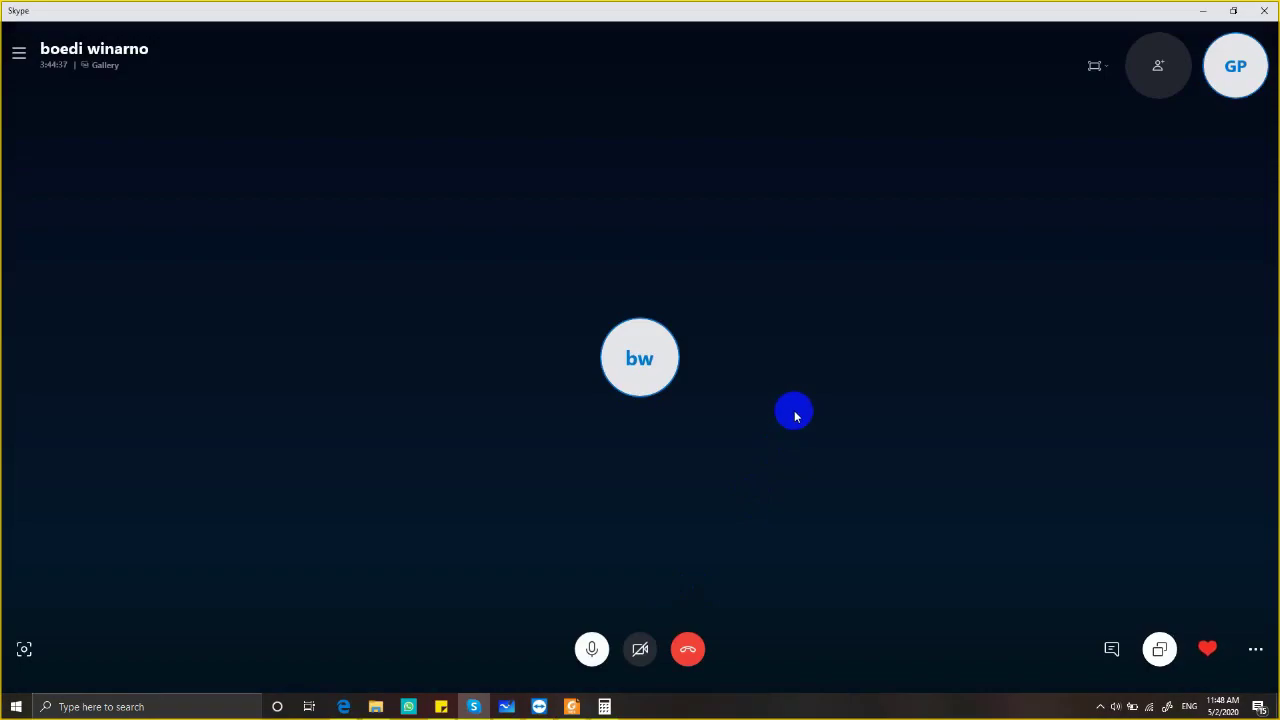
Switch to Microsoft Whiteboard and handwrite "TRIAXIAL CU" in red below the lempung and pasir notes, underlining CU and adding two branching arrows
left_click(507, 702)
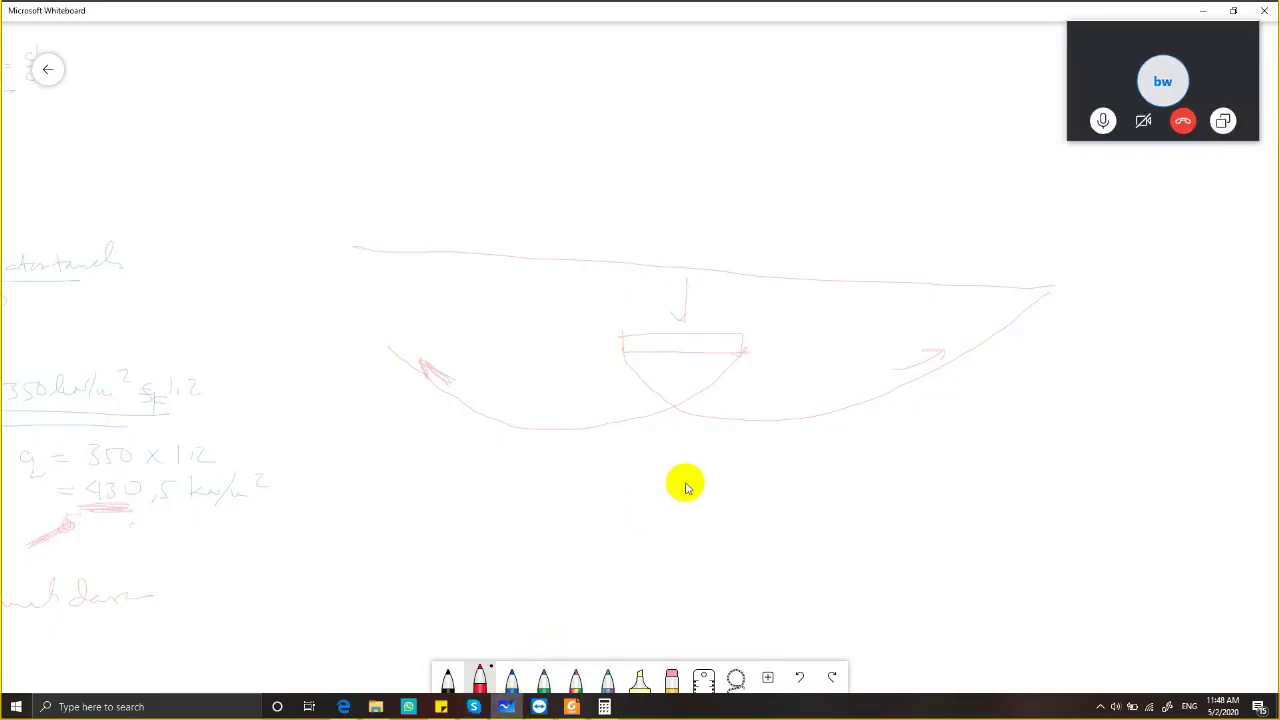
scroll(685, 487, "down", 4)
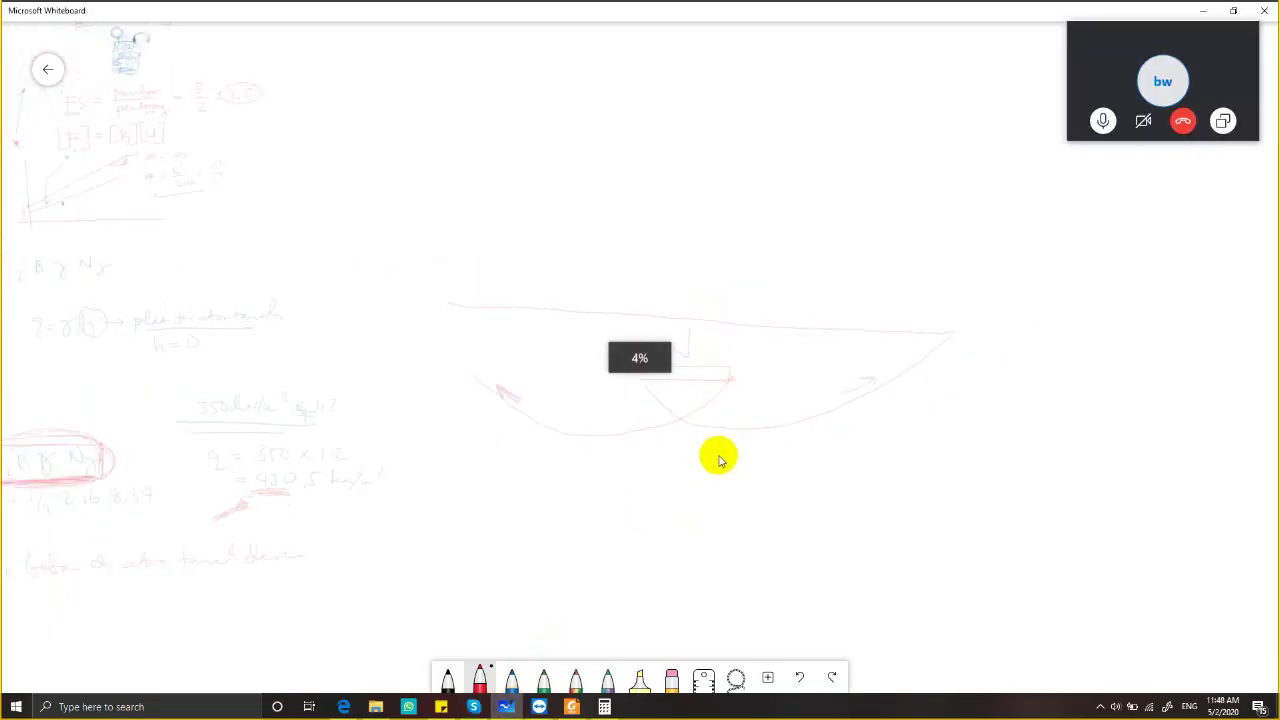
left_click_drag(597, 489, 991, 420)
left_click_drag(729, 563, 1180, 450)
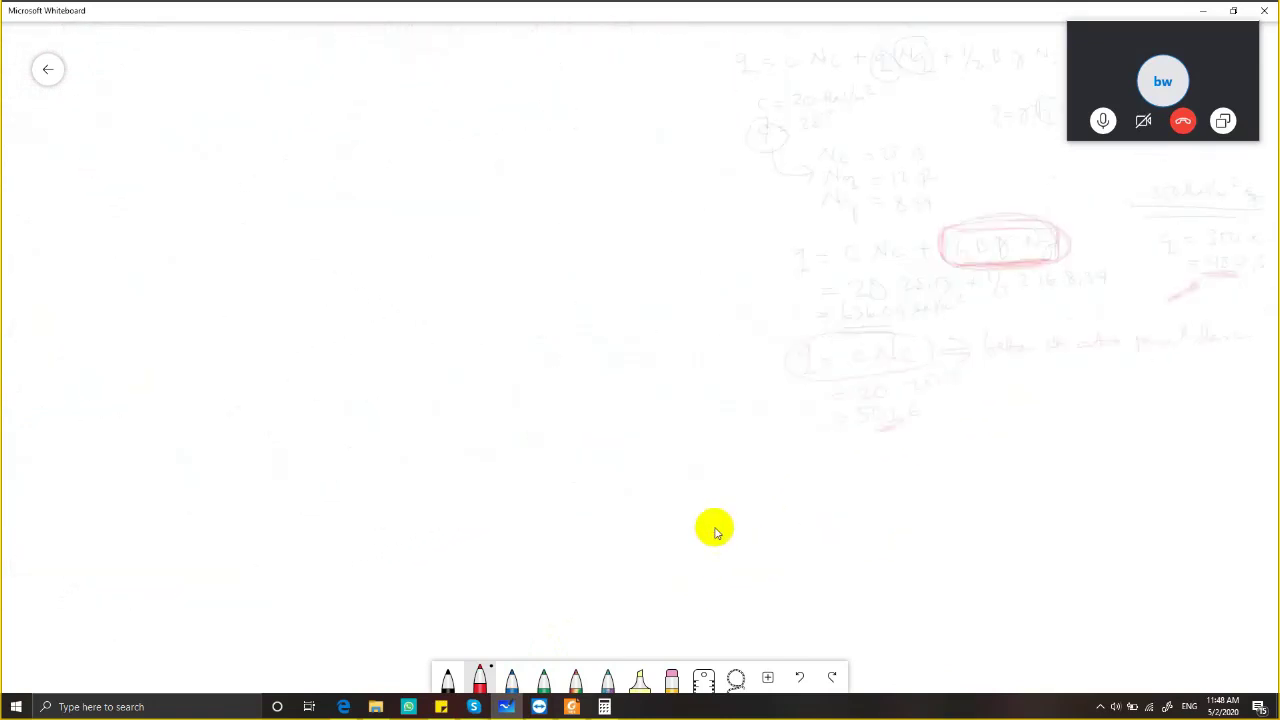
left_click_drag(715, 532, 777, 534)
scroll(786, 506, "down", 3)
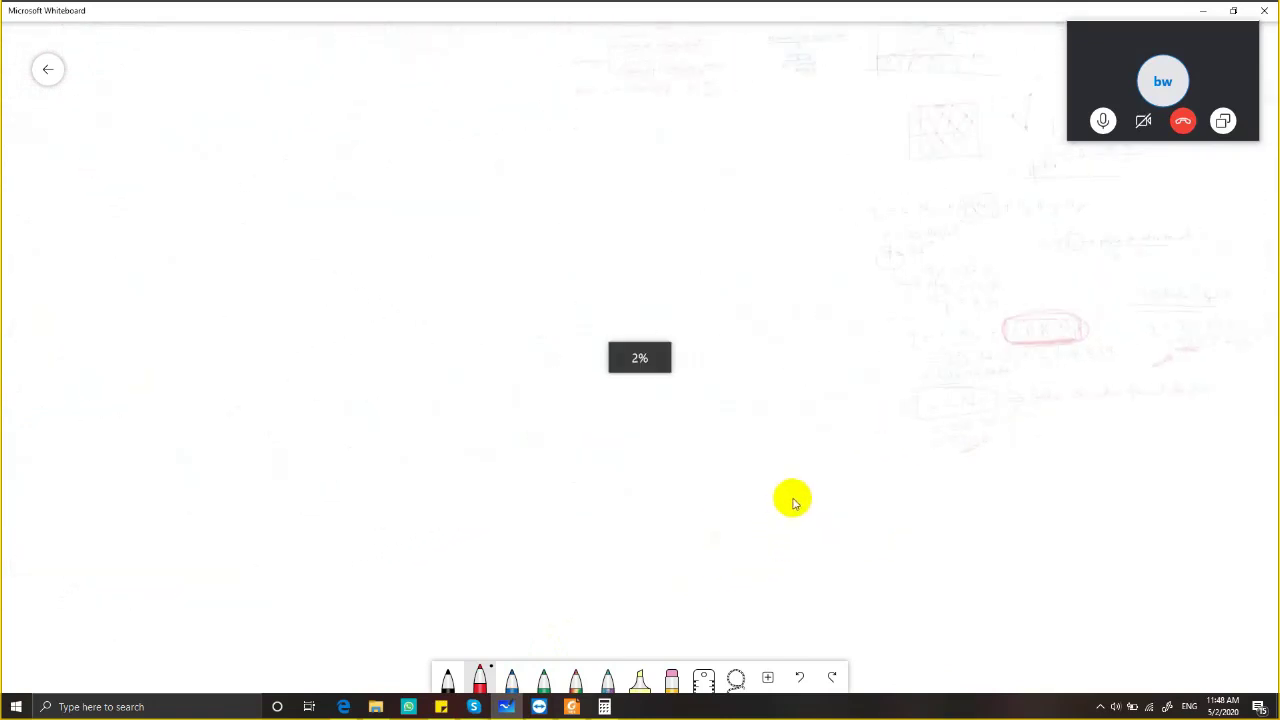
left_click_drag(754, 283, 709, 363)
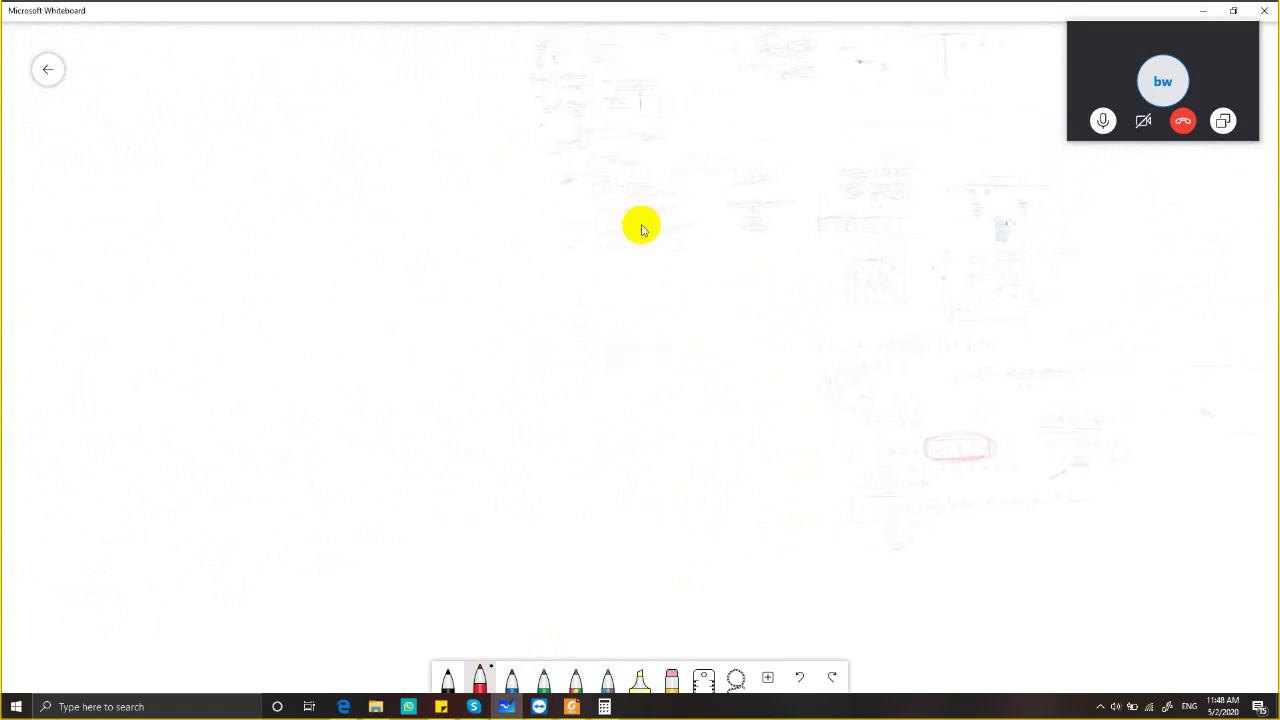
scroll(642, 229, "up", 5)
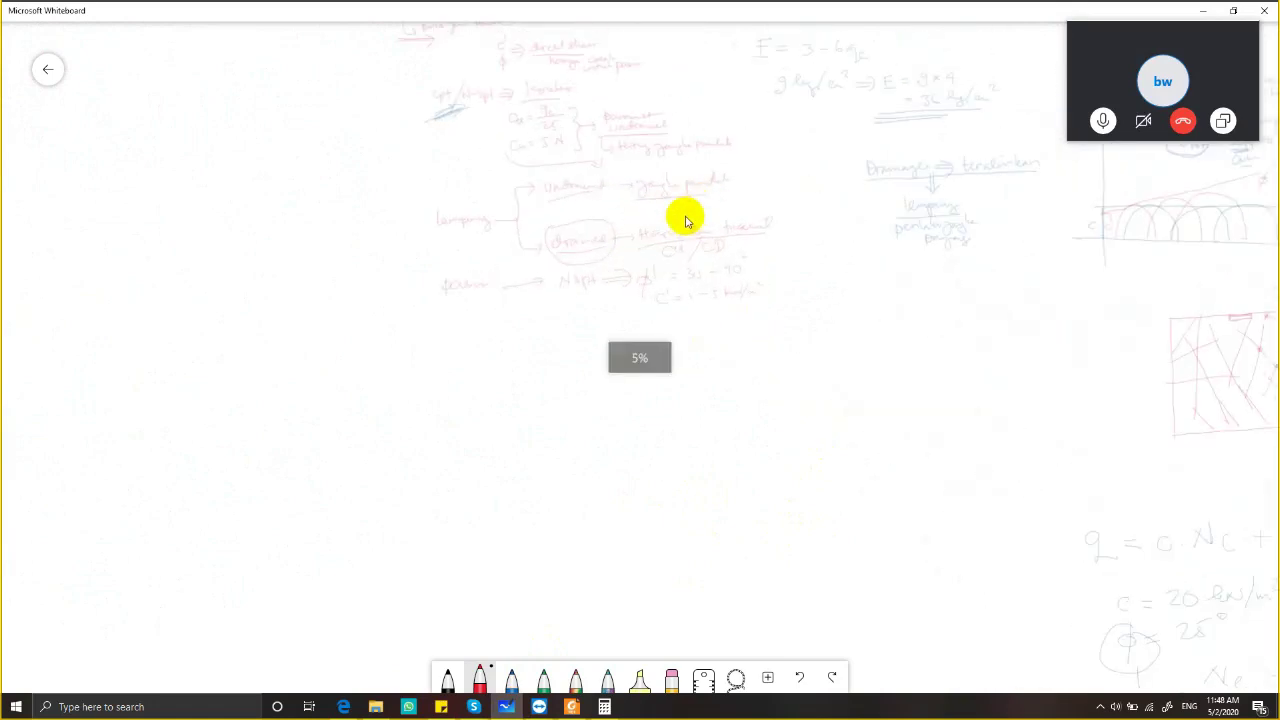
scroll(686, 222, "up", 1)
left_click_drag(683, 211, 563, 263)
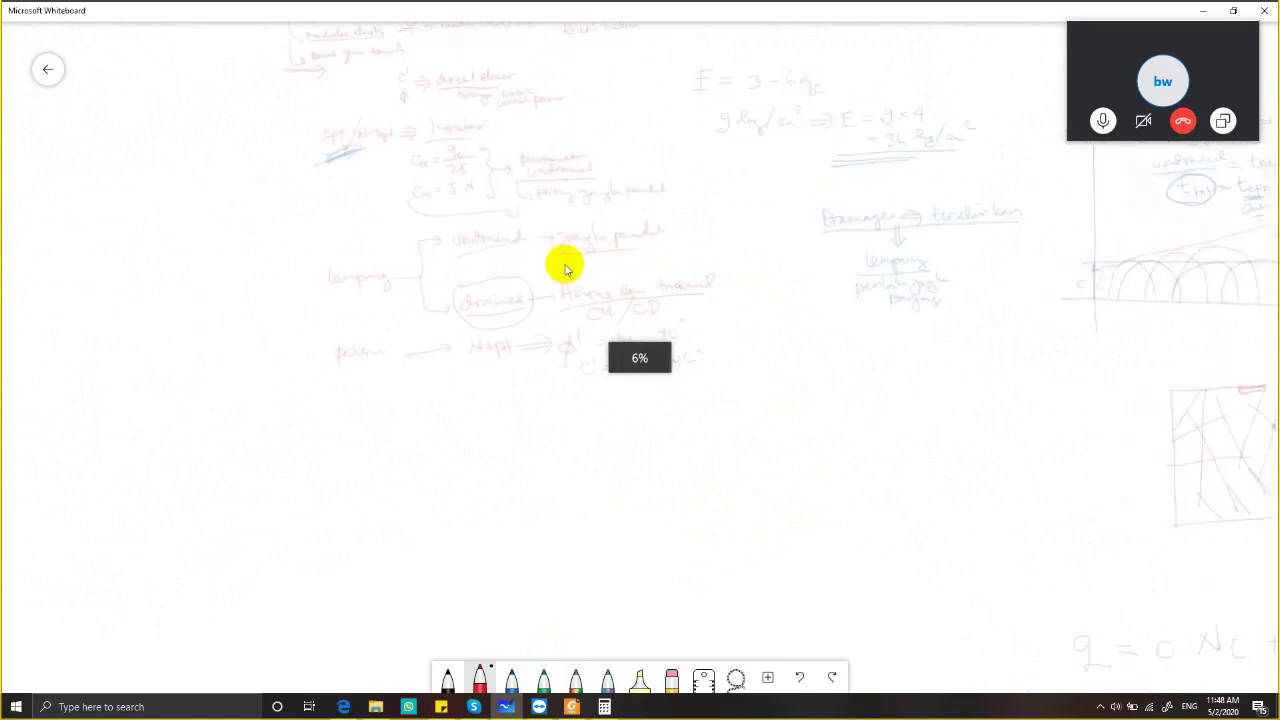
scroll(565, 268, "up", 1)
left_click_drag(854, 277, 808, 294)
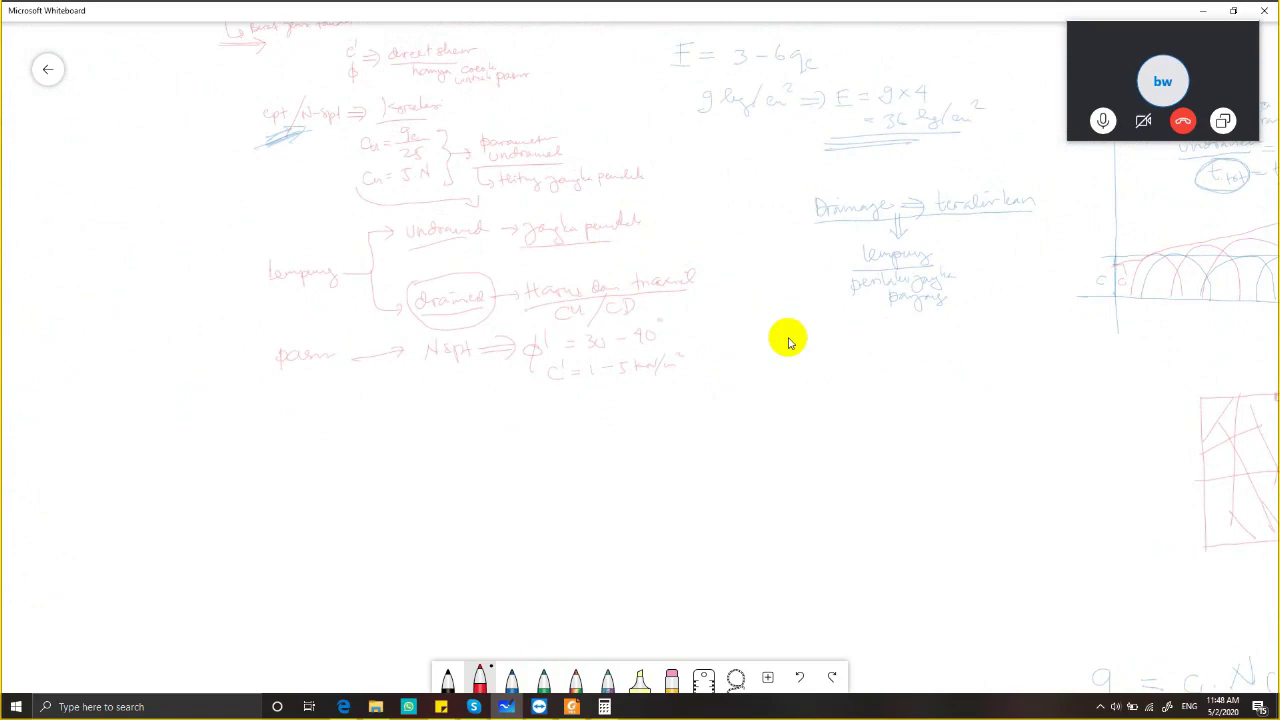
mouse_move(215, 449)
left_mouse_down()
mouse_move(213, 476)
mouse_move(230, 450)
mouse_move(236, 480)
left_mouse_up()
left_click_drag(236, 452, 298, 472)
left_click_drag(298, 458, 286, 472)
mouse_move(302, 462)
left_mouse_down()
mouse_move(360, 466)
mouse_move(416, 462)
left_mouse_up()
left_click_drag(420, 444, 446, 442)
mouse_move(396, 476)
left_mouse_down()
mouse_move(572, 446)
mouse_move(558, 458)
mouse_move(580, 548)
mouse_move(562, 570)
left_mouse_up()
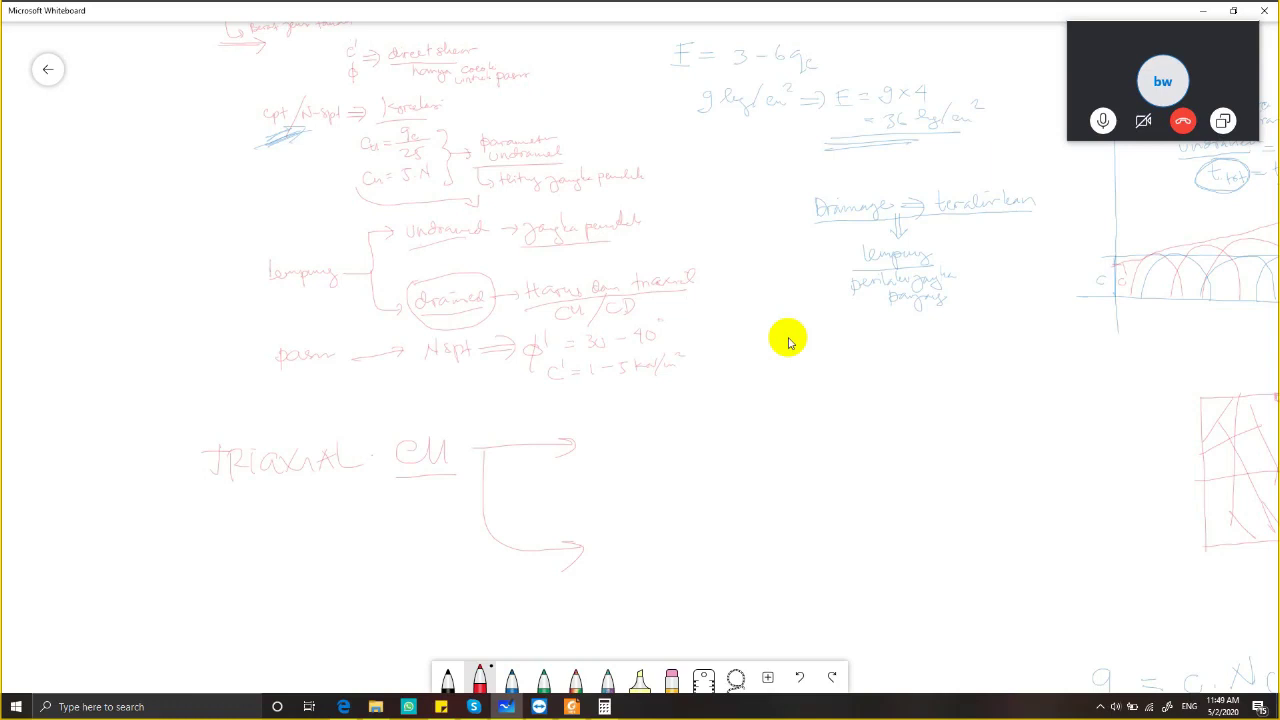
Write "C total" and "φ total" at the upper arrow and "c'" and "φ'" at the lower arrow
left_click_drag(611, 421, 610, 435)
mouse_move(667, 424)
left_mouse_down()
mouse_move(670, 440)
mouse_move(614, 489)
mouse_move(677, 478)
left_mouse_up()
mouse_move(632, 536)
left_mouse_down()
mouse_move(628, 547)
mouse_move(636, 528)
left_mouse_up()
left_click_drag(634, 574, 632, 597)
left_click_drag(645, 552, 643, 570)
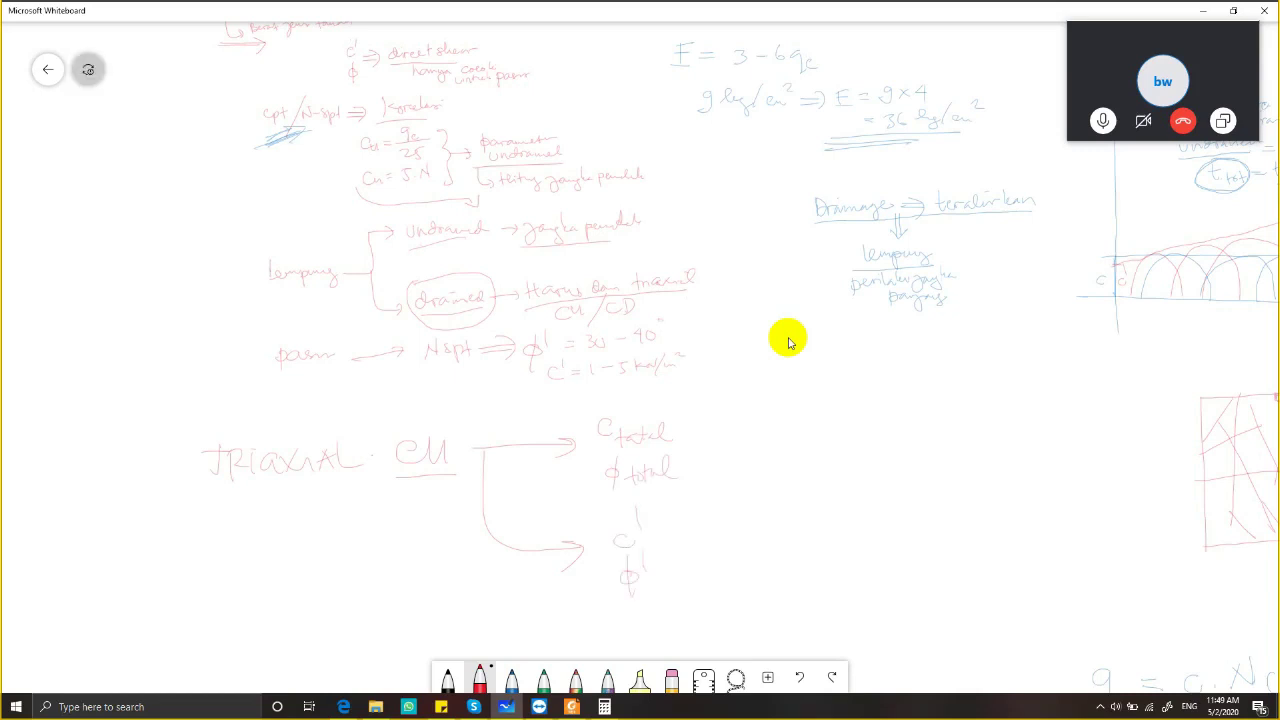
Add a brace beside c' and φ' and label the pair "effective parameter"
mouse_move(670, 528)
left_mouse_down()
mouse_move(670, 576)
mouse_move(704, 552)
mouse_move(710, 570)
mouse_move(768, 530)
mouse_move(814, 560)
left_mouse_up()
left_click_drag(812, 534, 852, 528)
left_click_drag(854, 527, 946, 515)
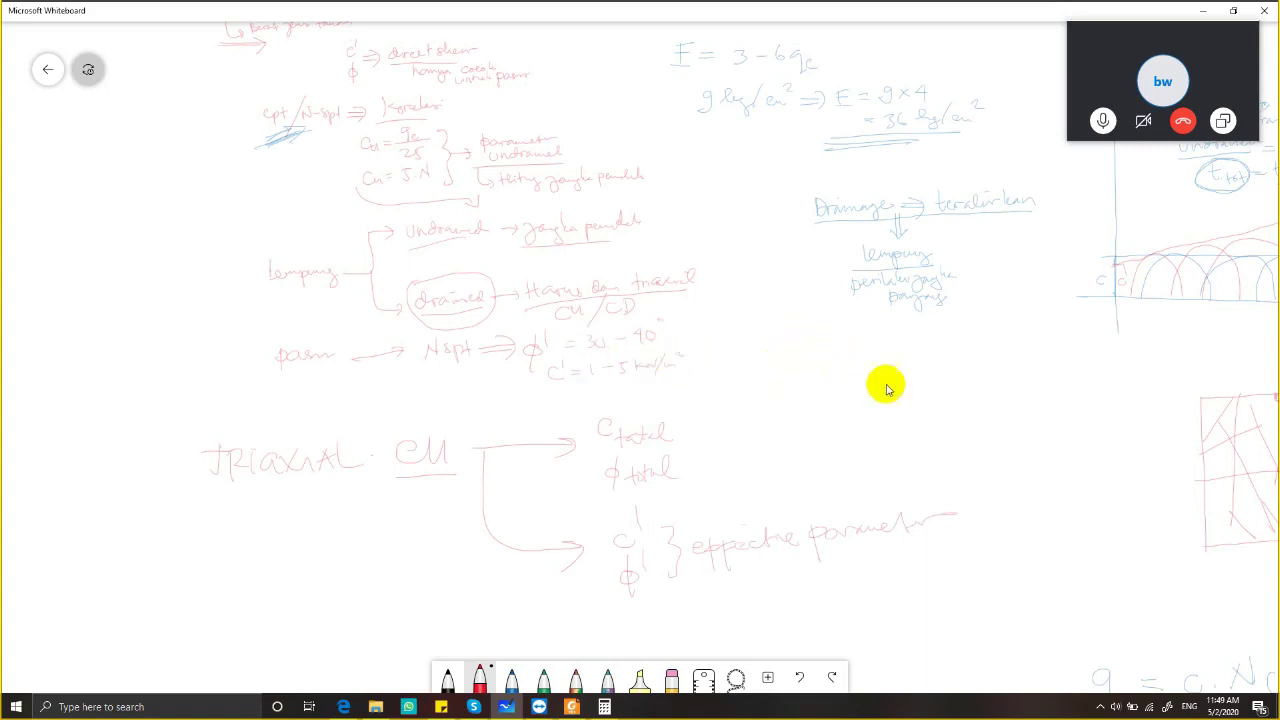
Review the stress diagrams on the board, and add a brace beside C total and φ total with the label "eff stress + pore"
scroll(777, 380, "right", 3)
scroll(805, 372, "right", 9)
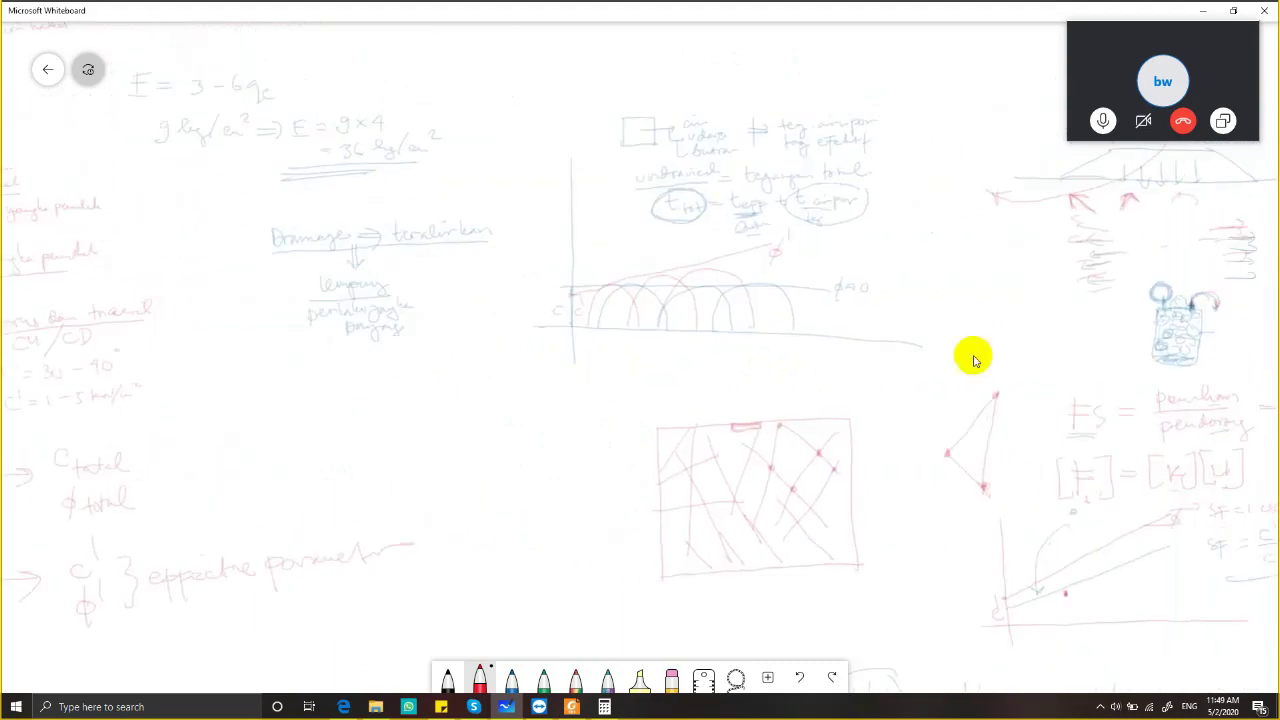
left_click_drag(770, 290, 983, 425)
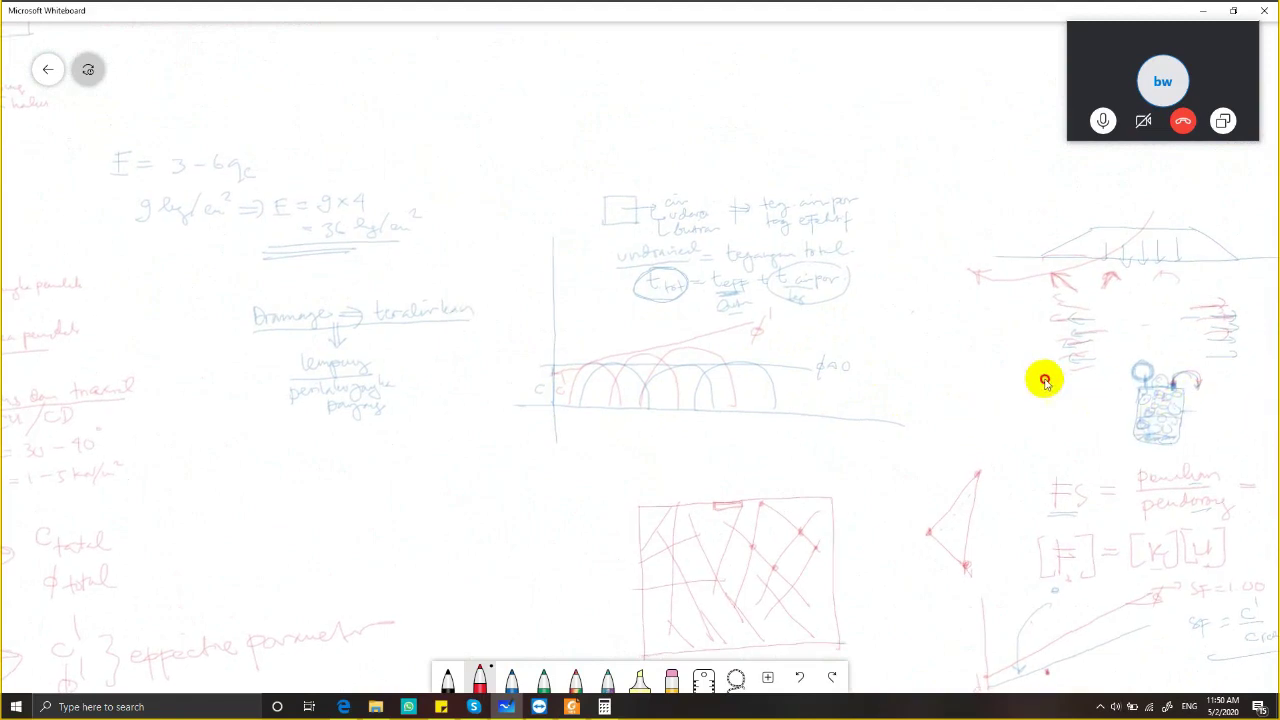
left_click_drag(1043, 374, 637, 363)
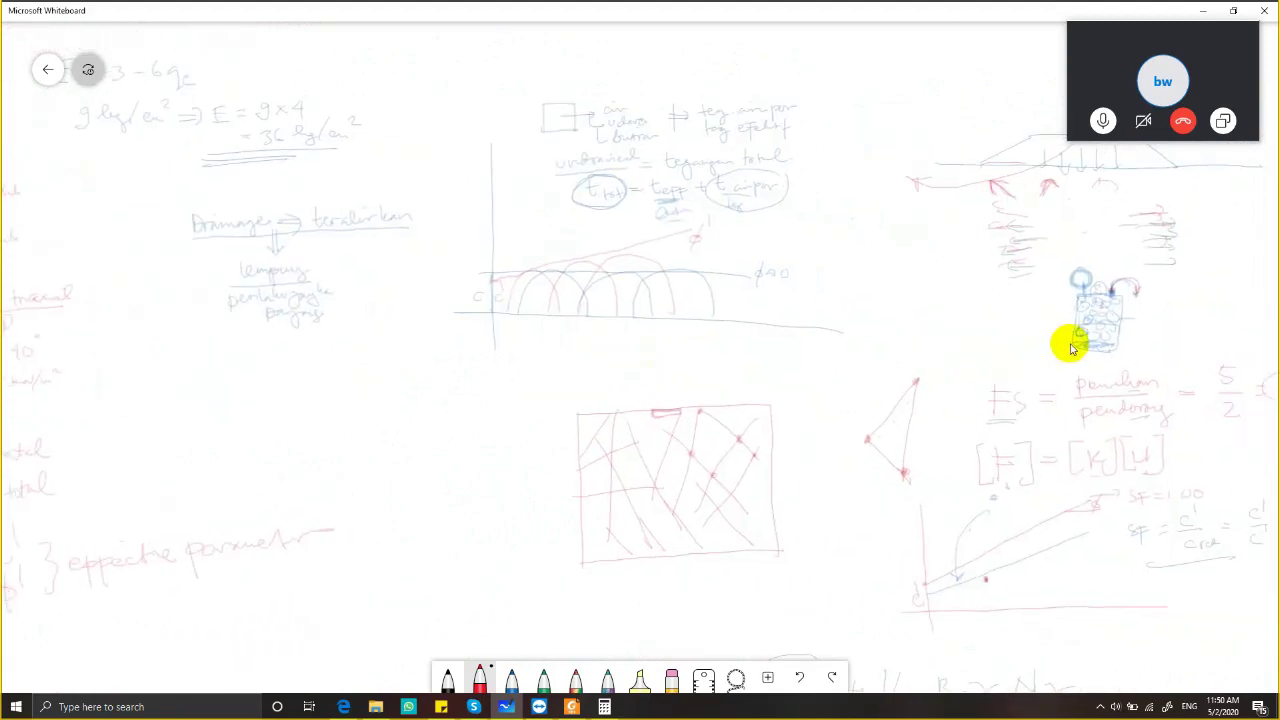
left_click_drag(528, 343, 728, 460)
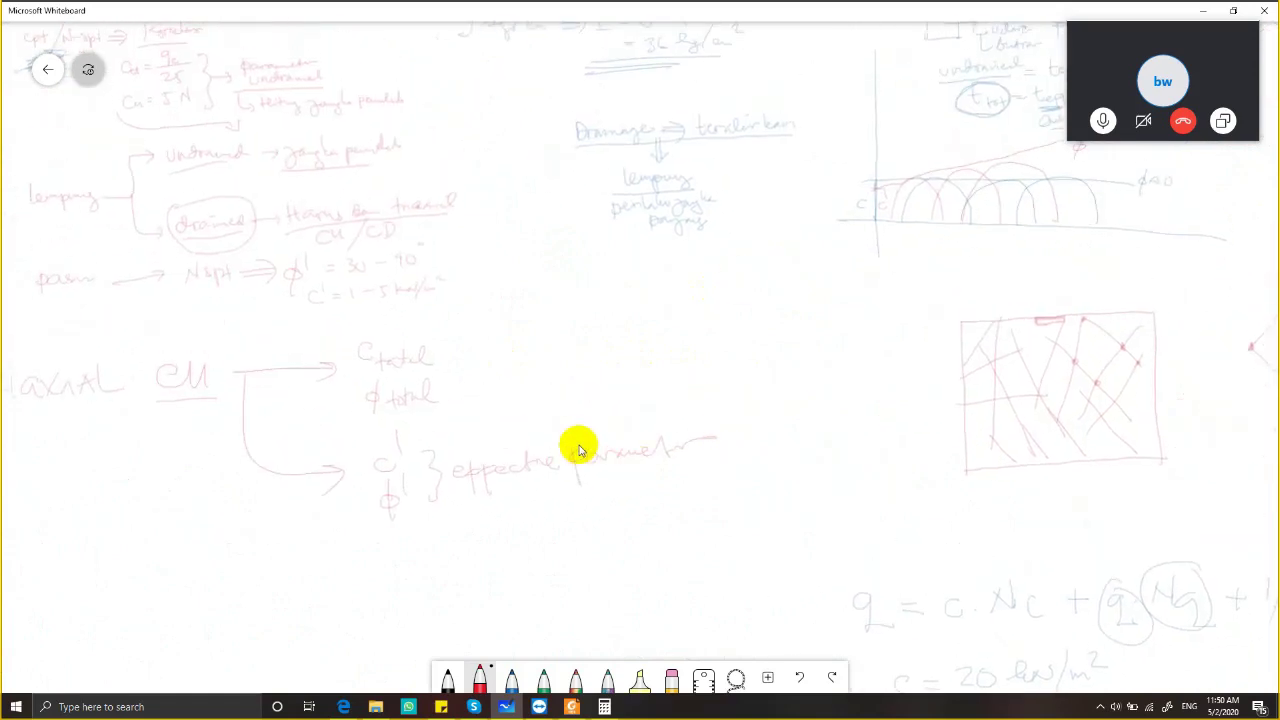
left_click_drag(447, 348, 449, 398)
mouse_move(482, 356)
left_mouse_down()
mouse_move(499, 386)
mouse_move(510, 382)
left_mouse_up()
left_click_drag(552, 343, 544, 358)
mouse_move(563, 337)
left_mouse_down()
mouse_move(560, 359)
mouse_move(586, 349)
left_mouse_up()
mouse_move(595, 340)
left_mouse_down()
mouse_move(590, 351)
mouse_move(636, 342)
left_mouse_up()
mouse_move(627, 333)
left_mouse_down()
mouse_move(626, 349)
mouse_move(662, 344)
left_mouse_up()
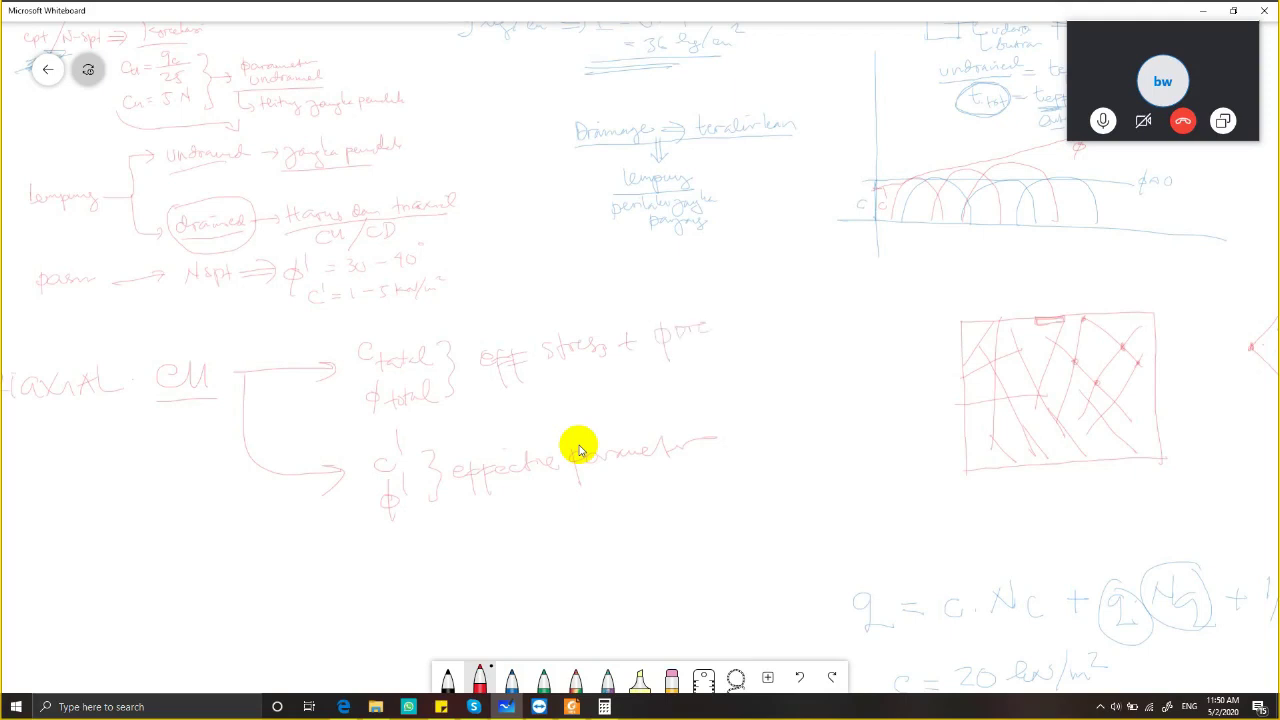
Complete the total-parameter label with "water pressure" and write "tegangan air pori" beneath it under a line
left_click_drag(752, 312, 760, 326)
left_click_drag(757, 322, 856, 306)
mouse_move(664, 358)
left_mouse_down()
mouse_move(810, 325)
mouse_move(698, 368)
mouse_move(710, 385)
mouse_move(748, 358)
left_mouse_up()
mouse_move(756, 358)
left_mouse_down()
mouse_move(752, 380)
mouse_move(872, 332)
left_mouse_up()
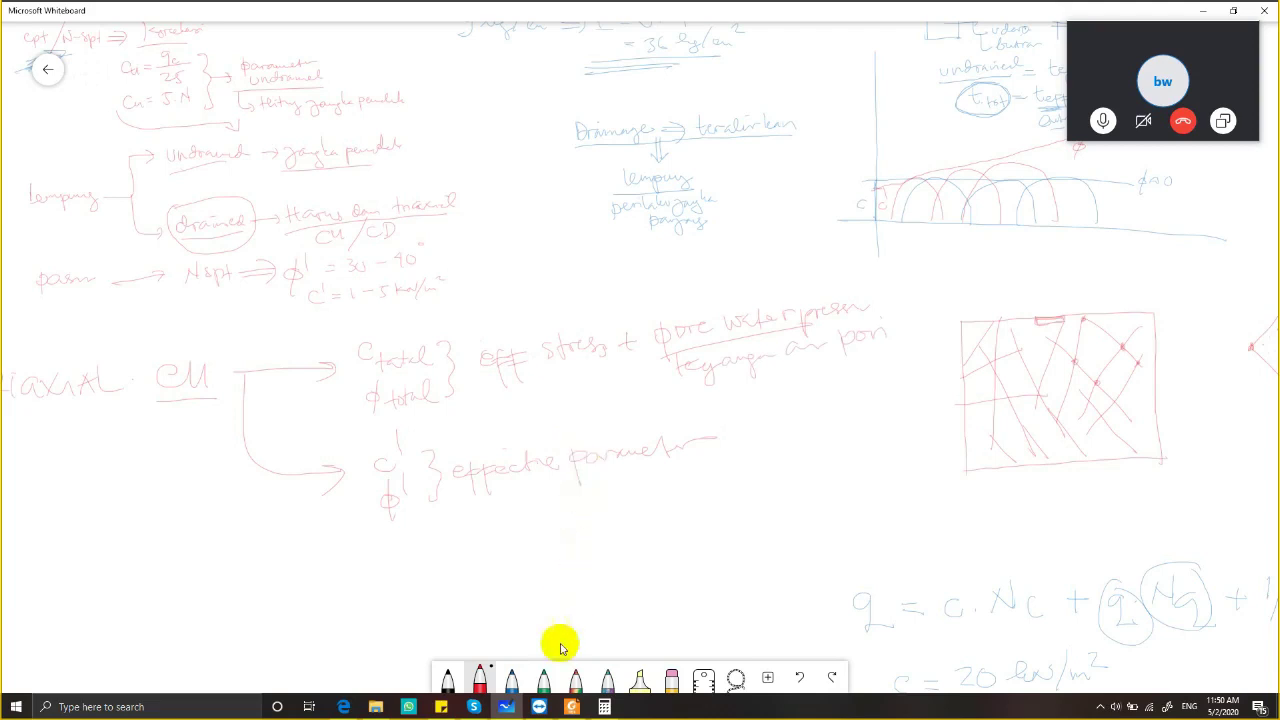
Switch back to the remote PLAXIS 2D session and enlarge its Skype call window
mouse_move(539, 706)
left_click(592, 651)
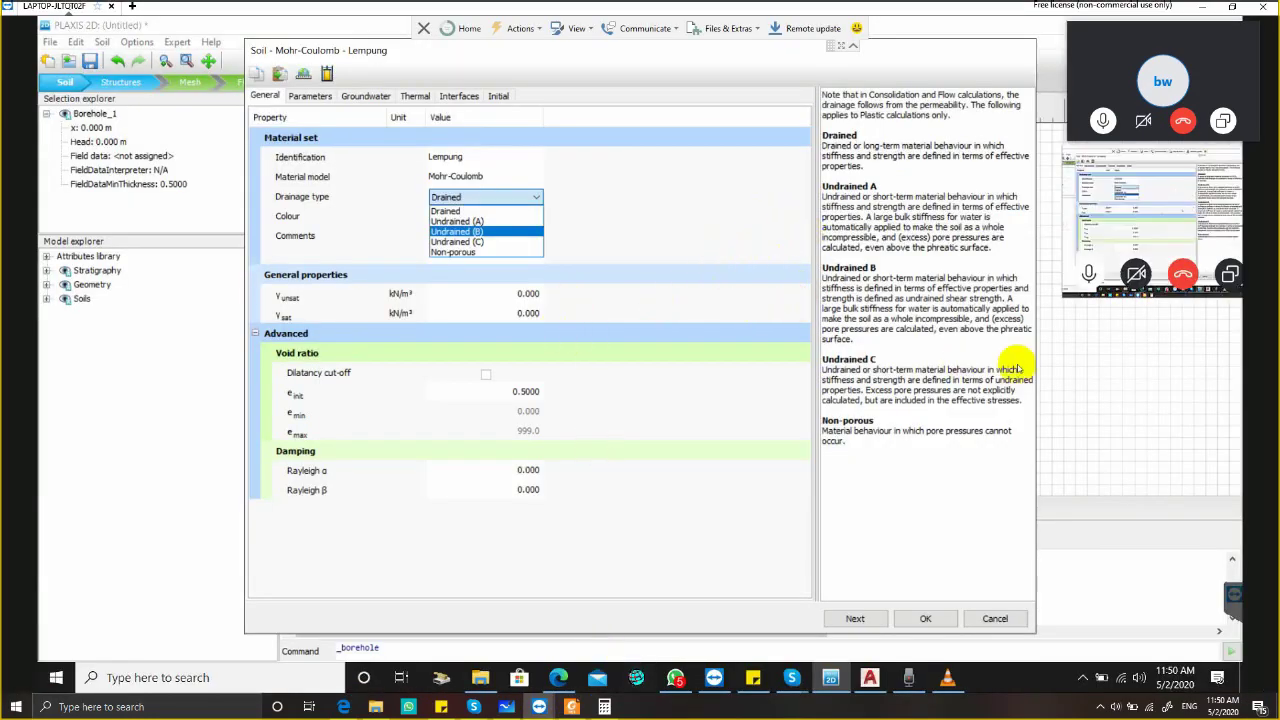
left_click(1061, 295)
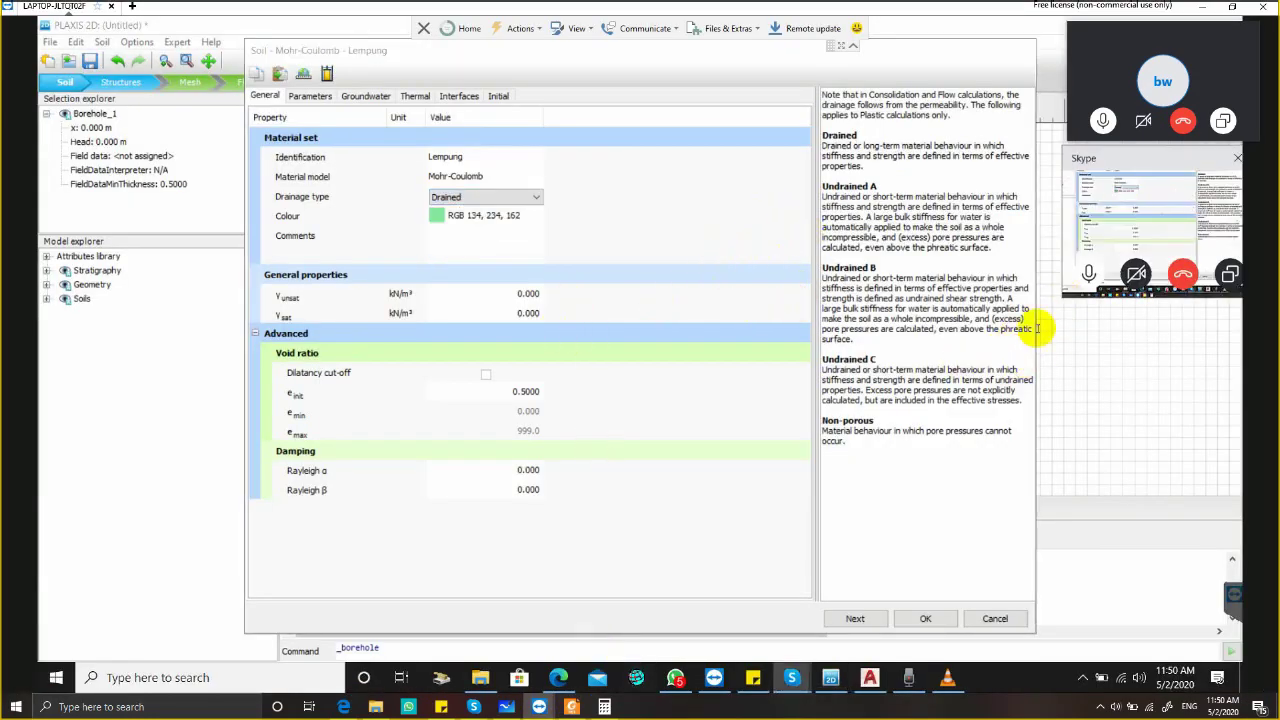
left_click_drag(1057, 294, 832, 463)
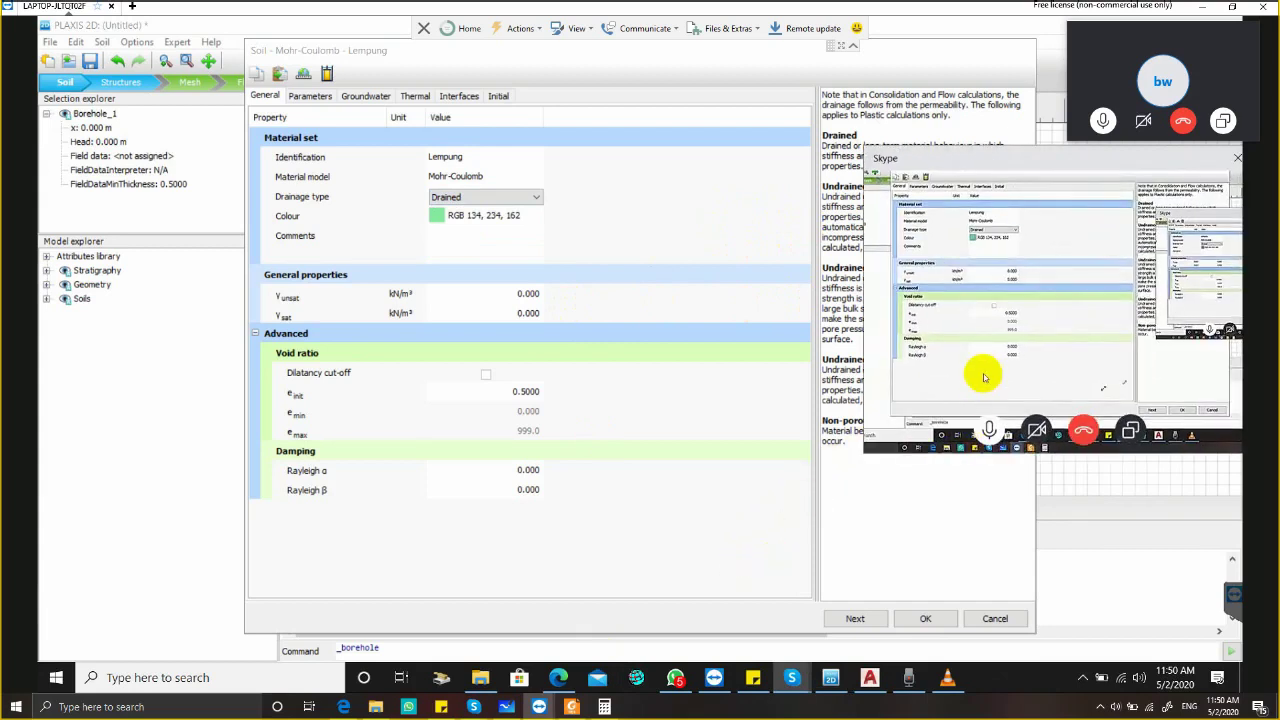
Move the Lempung soil dialog away from the Skype window and view its stiffness and strength parameters
left_click(634, 416)
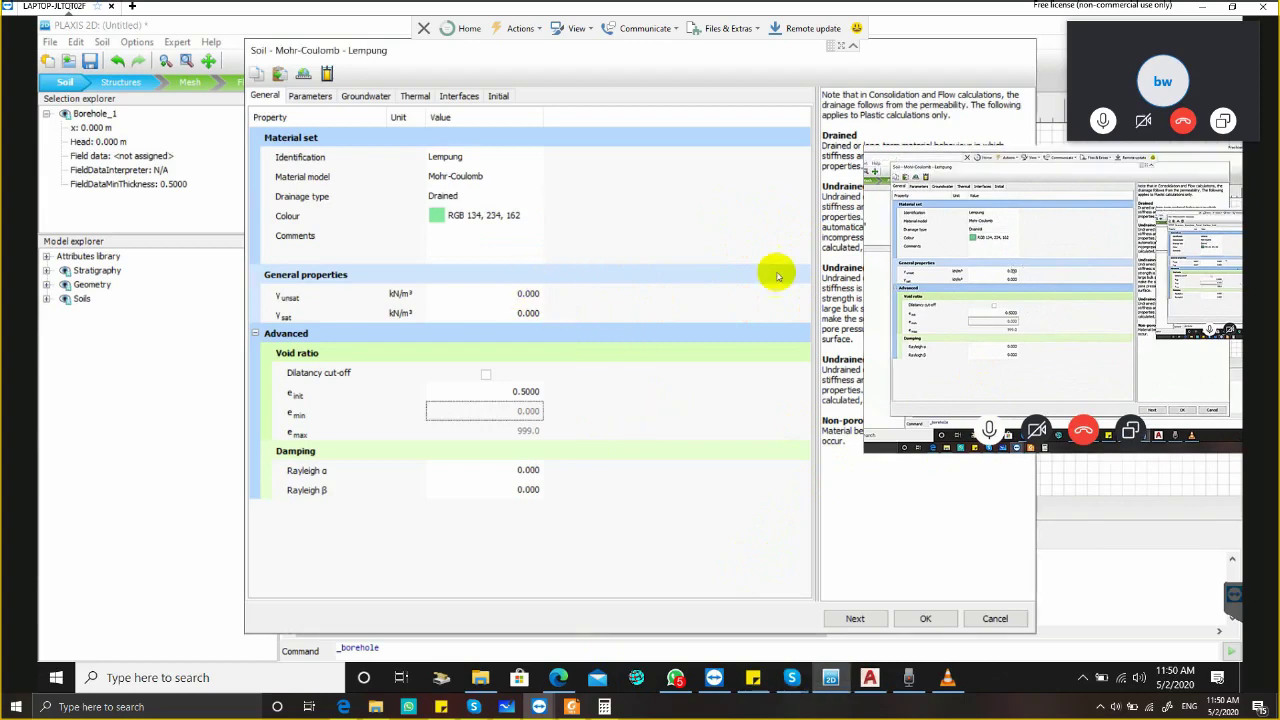
left_click_drag(882, 59, 705, 57)
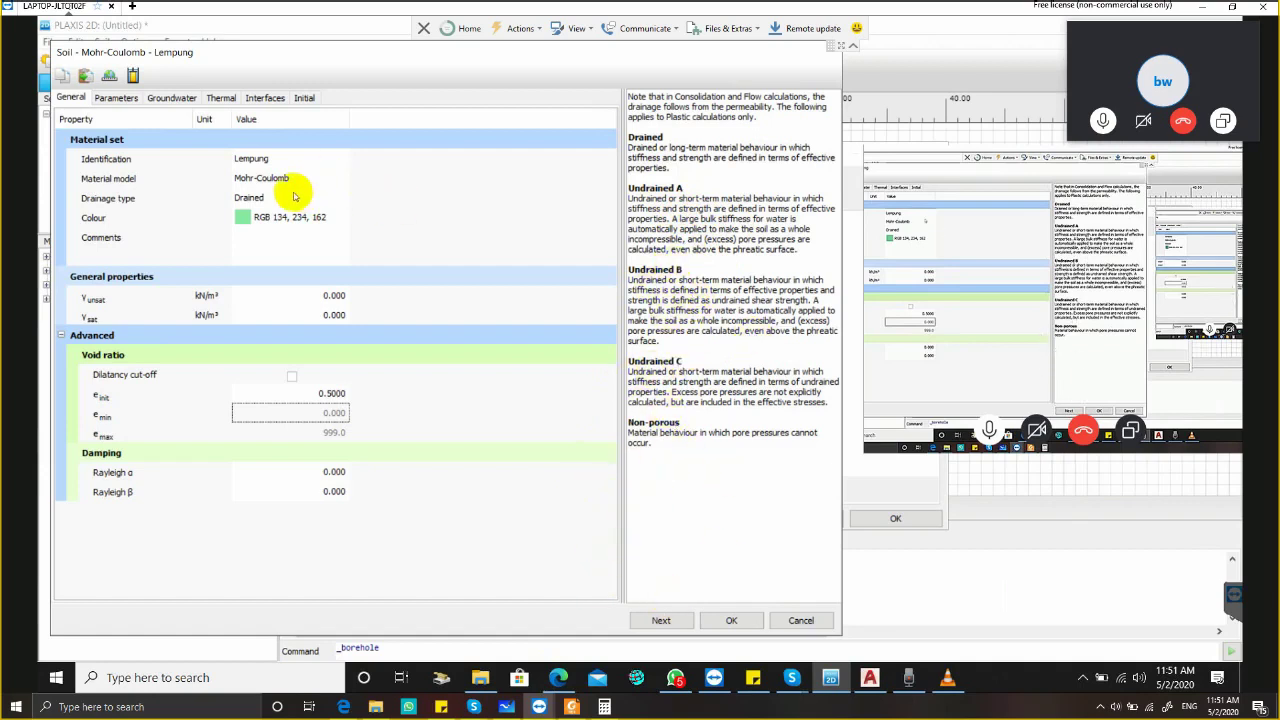
left_click(118, 98)
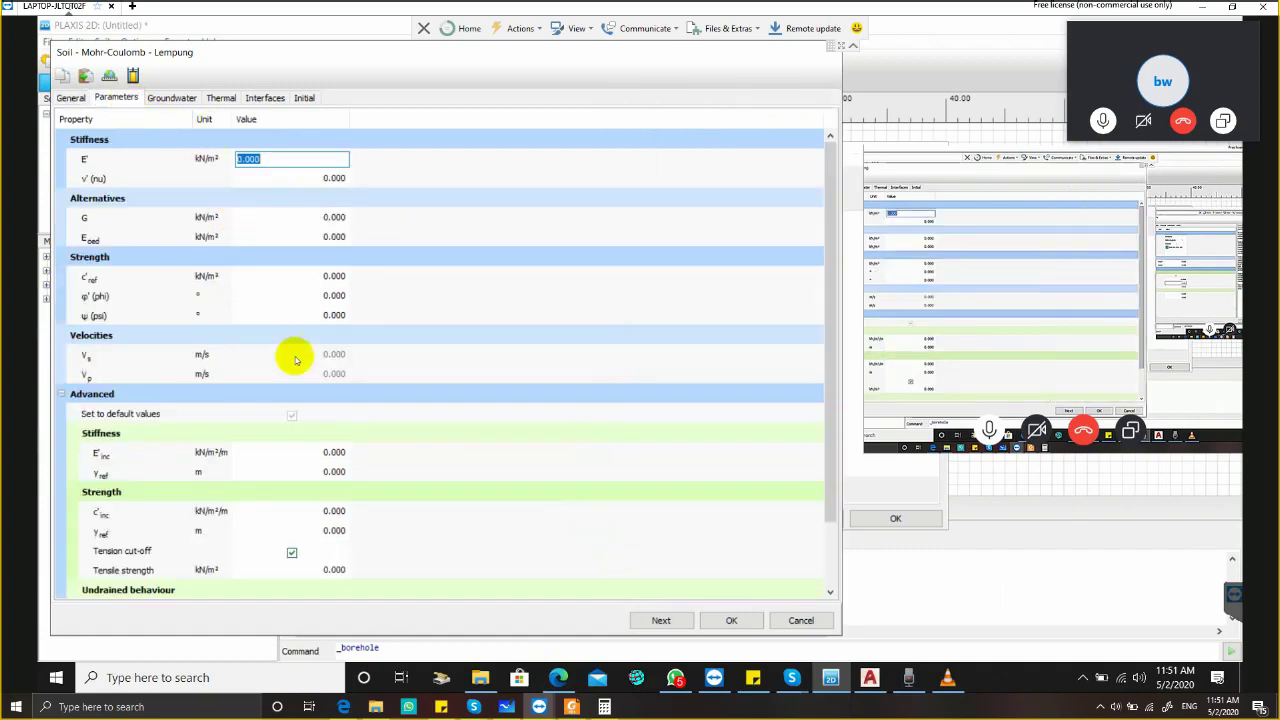
left_click(71, 97)
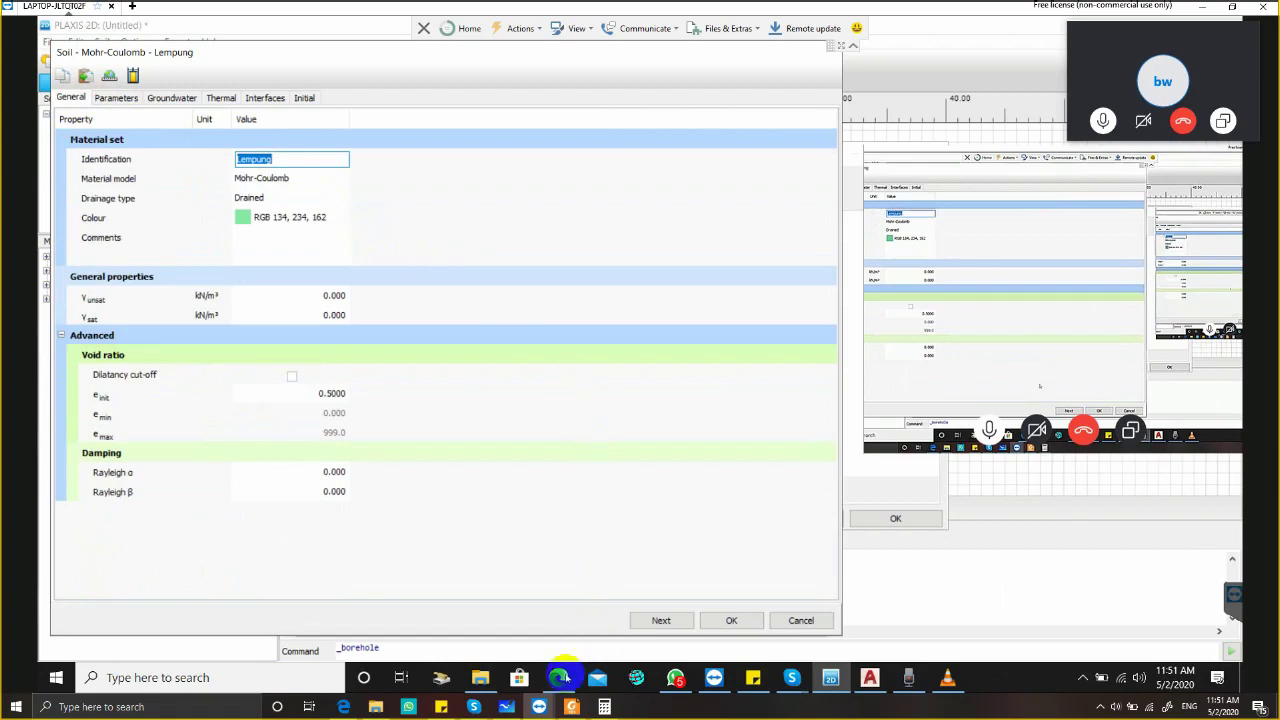
Set the drainage type of the Lempung material to Undrained (C)
mouse_move(513, 705)
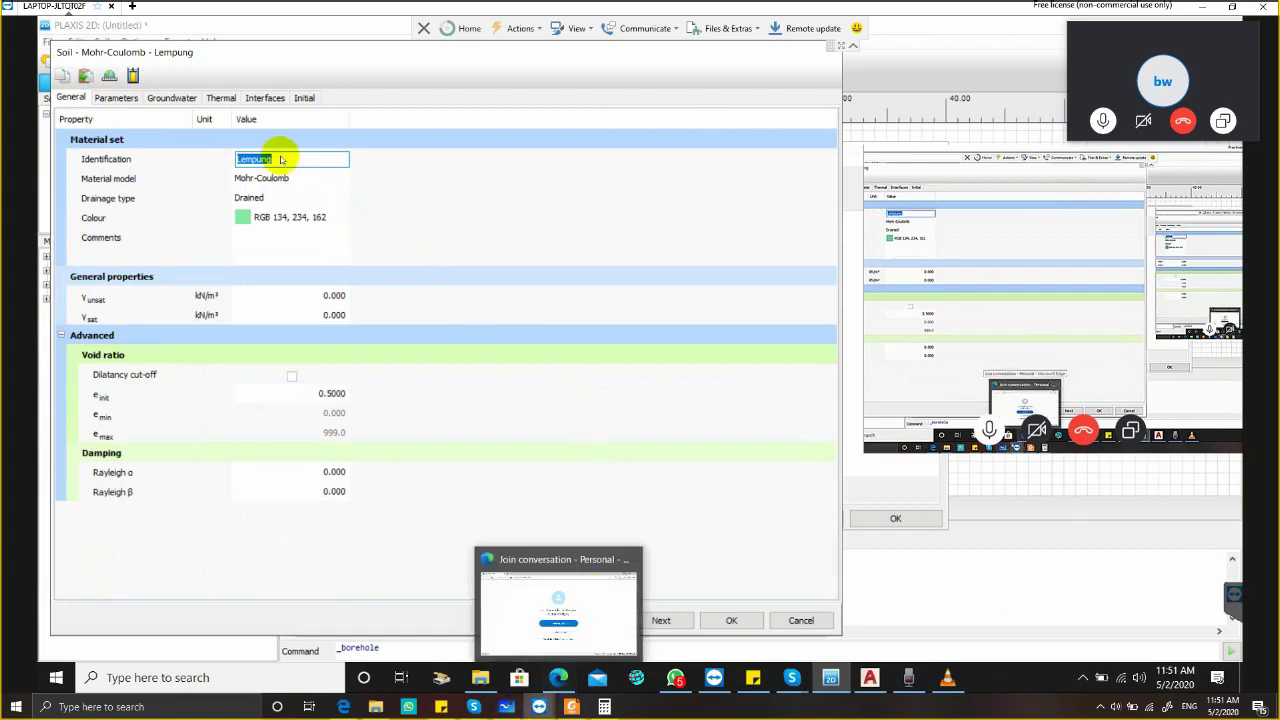
left_click(305, 205)
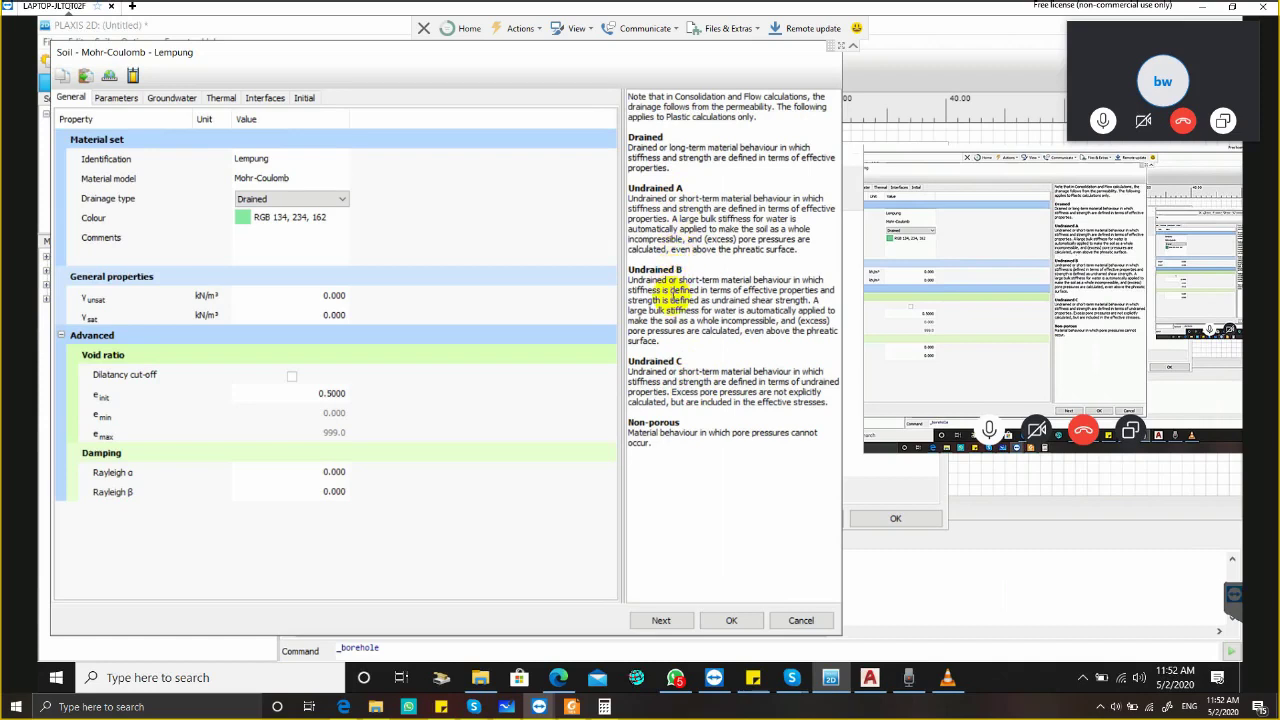
left_click(281, 199)
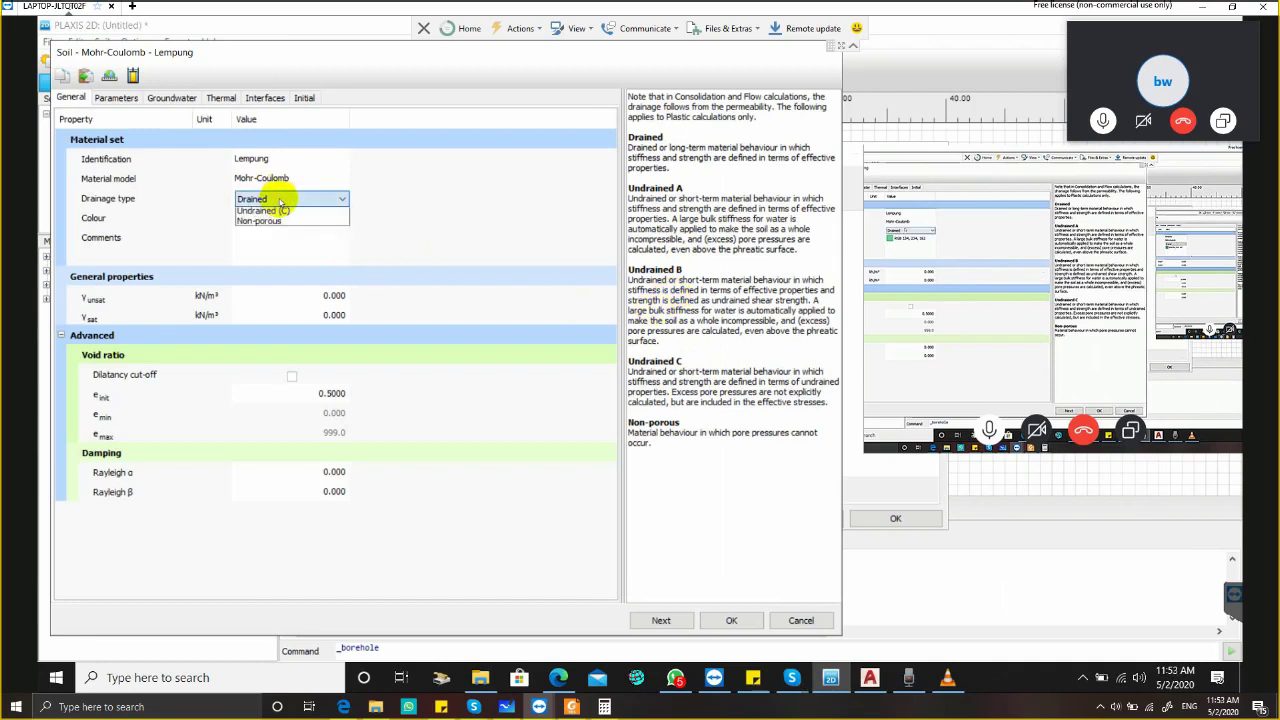
left_click(291, 243)
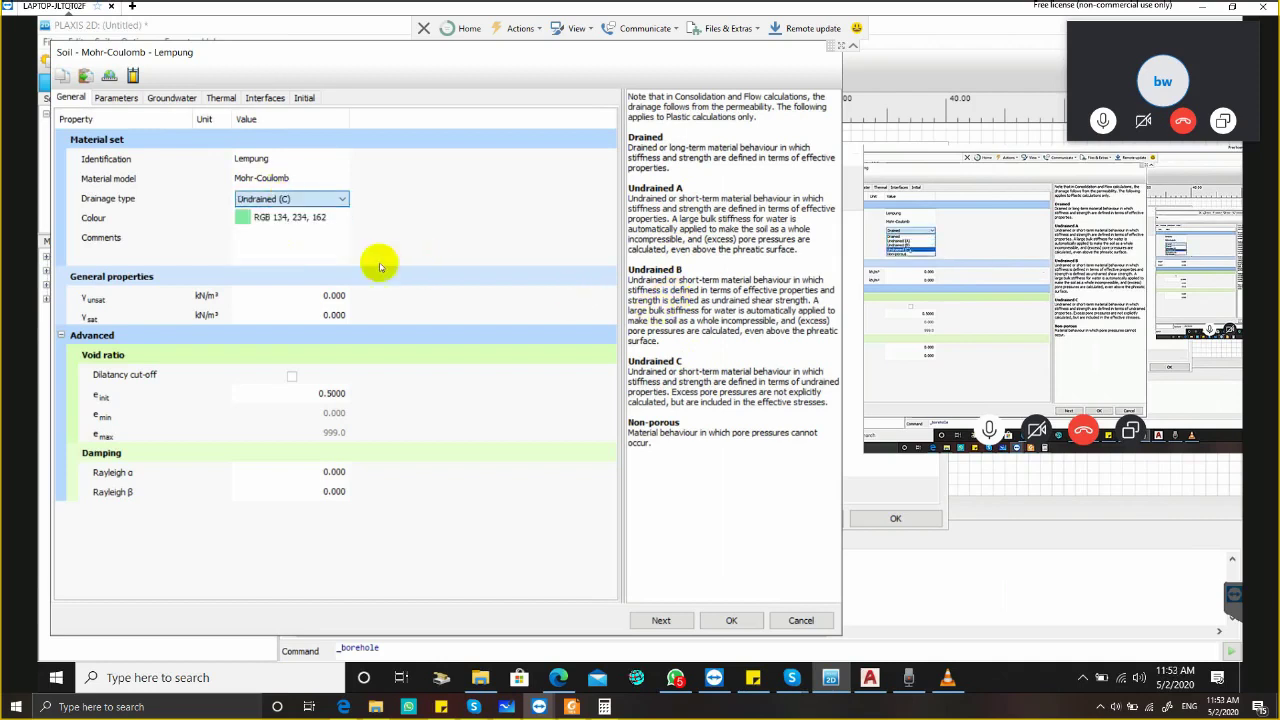
Narrow the remote Skype call window and move it farther from the Lempung soil dialog
left_click(1090, 140)
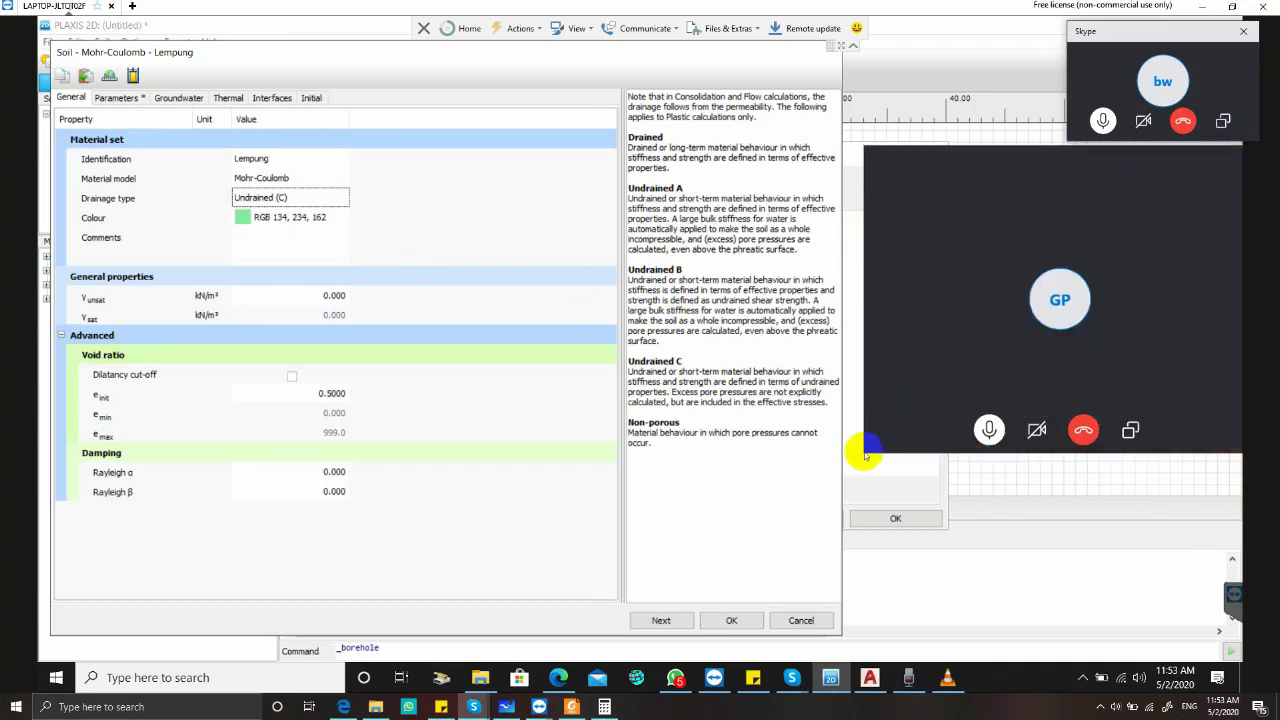
left_click(865, 452)
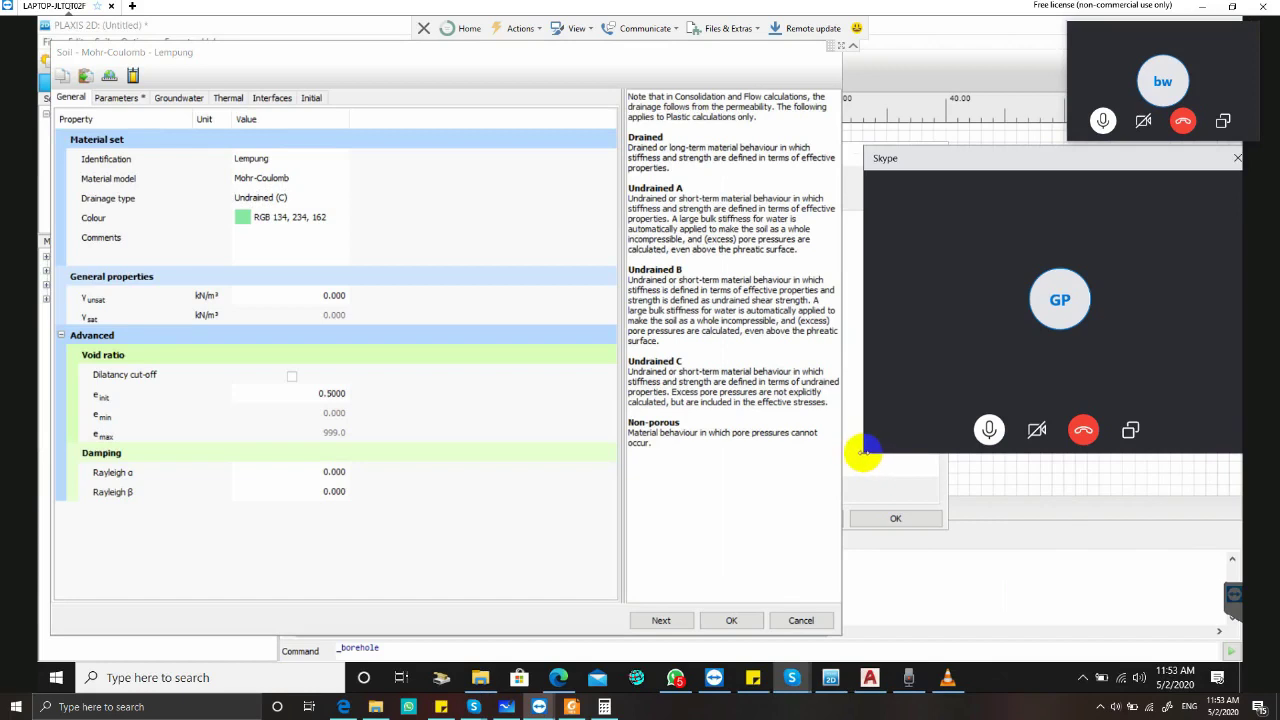
left_click_drag(865, 452, 969, 386)
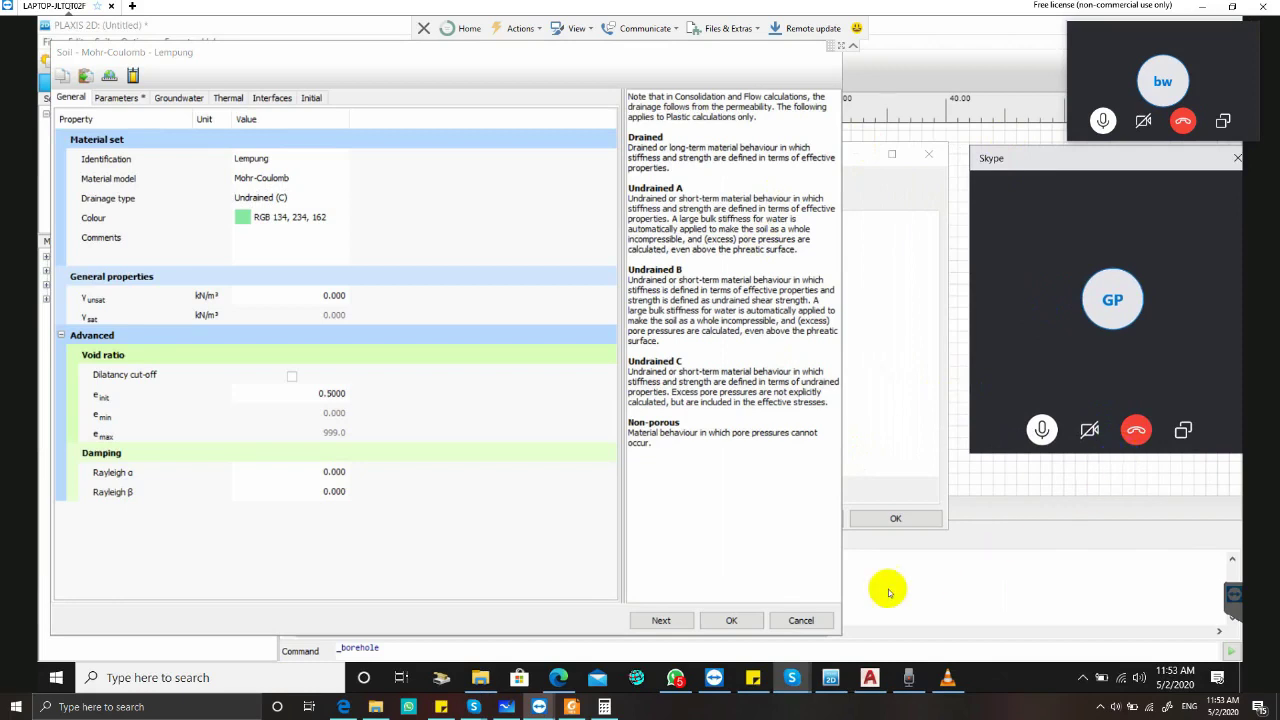
left_click(832, 681)
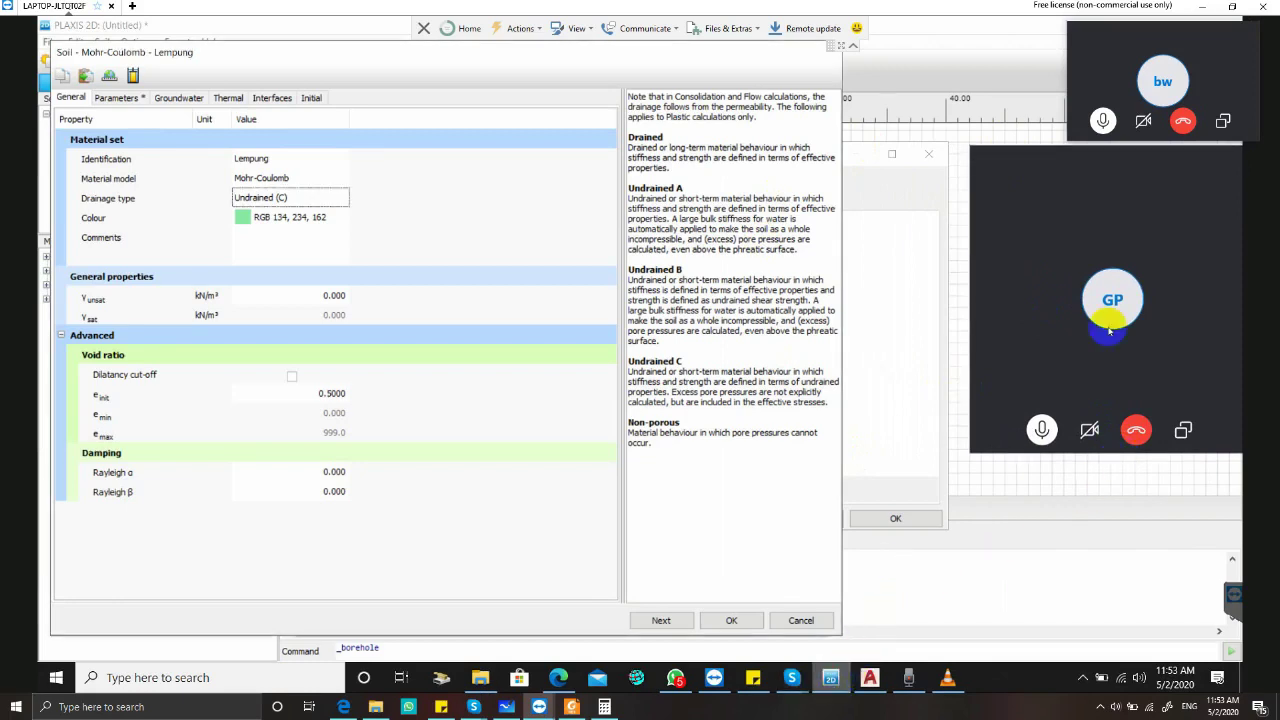
left_click_drag(1163, 160, 1247, 255)
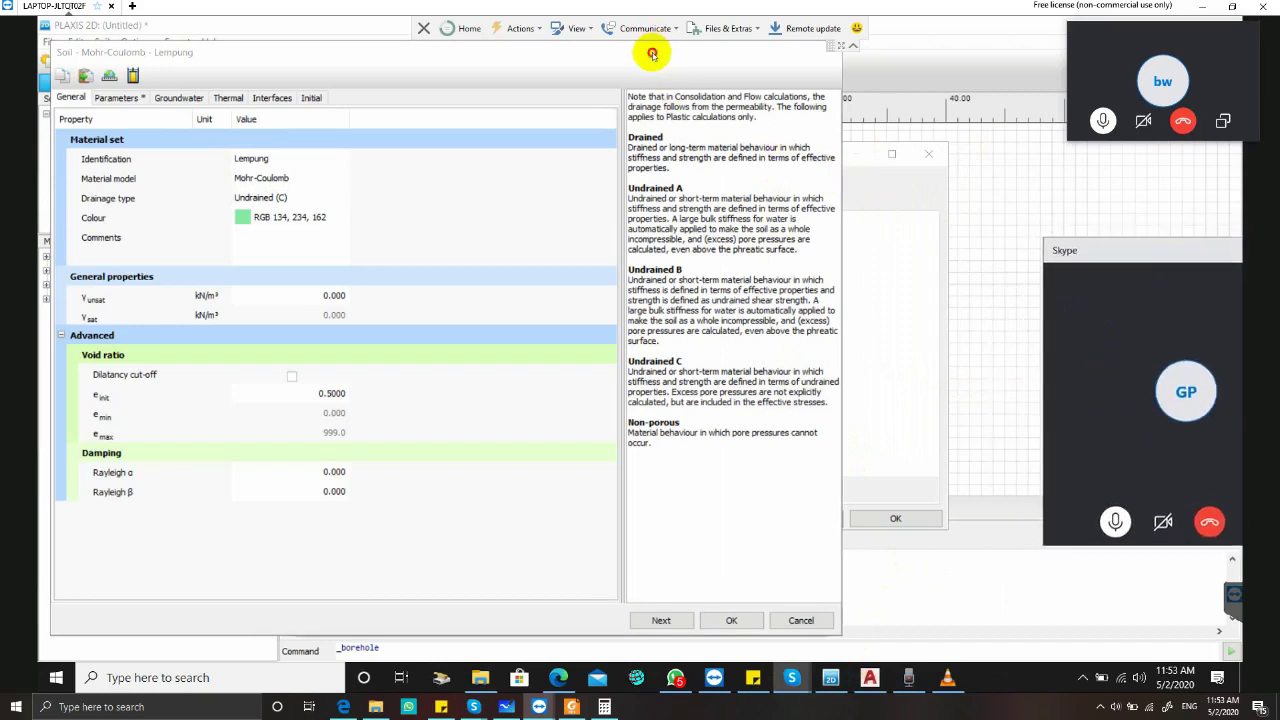
Look up the clay's unit weight in the AutoCAD sheet pile figure and set the Lempung material's unsaturated unit weight to 17 kN/m³
left_click_drag(651, 49, 736, 39)
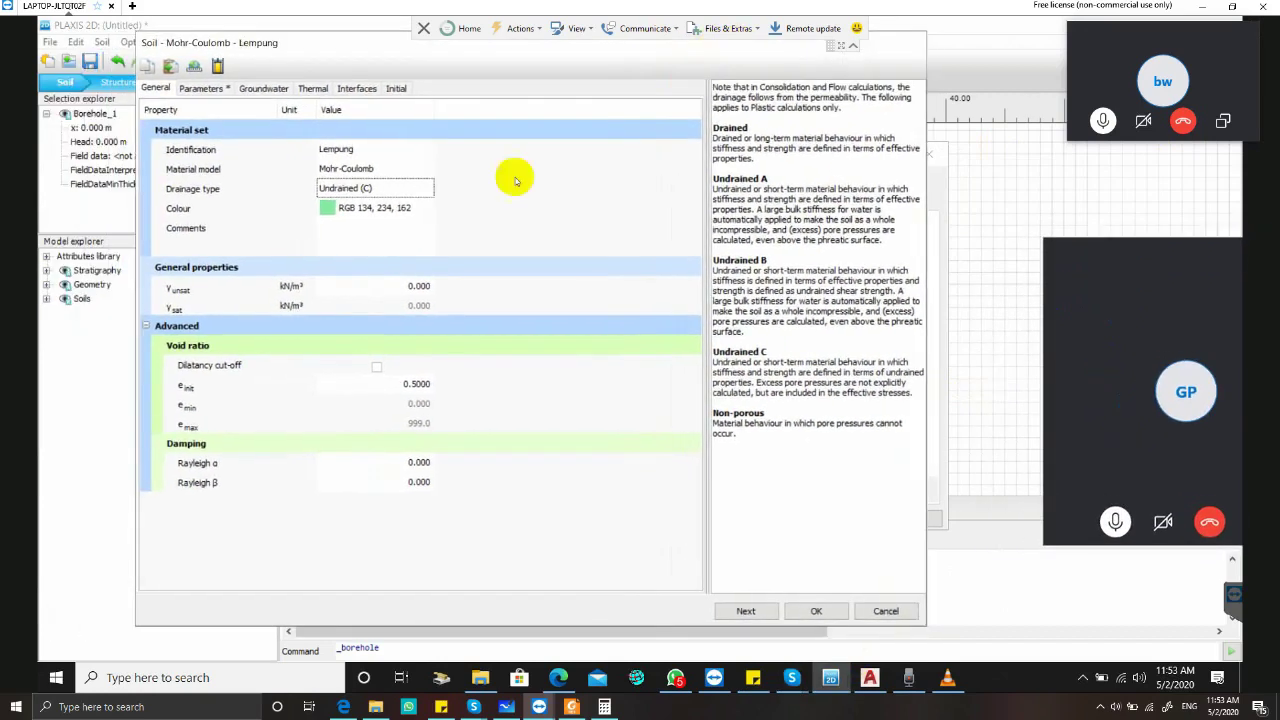
left_click(392, 286)
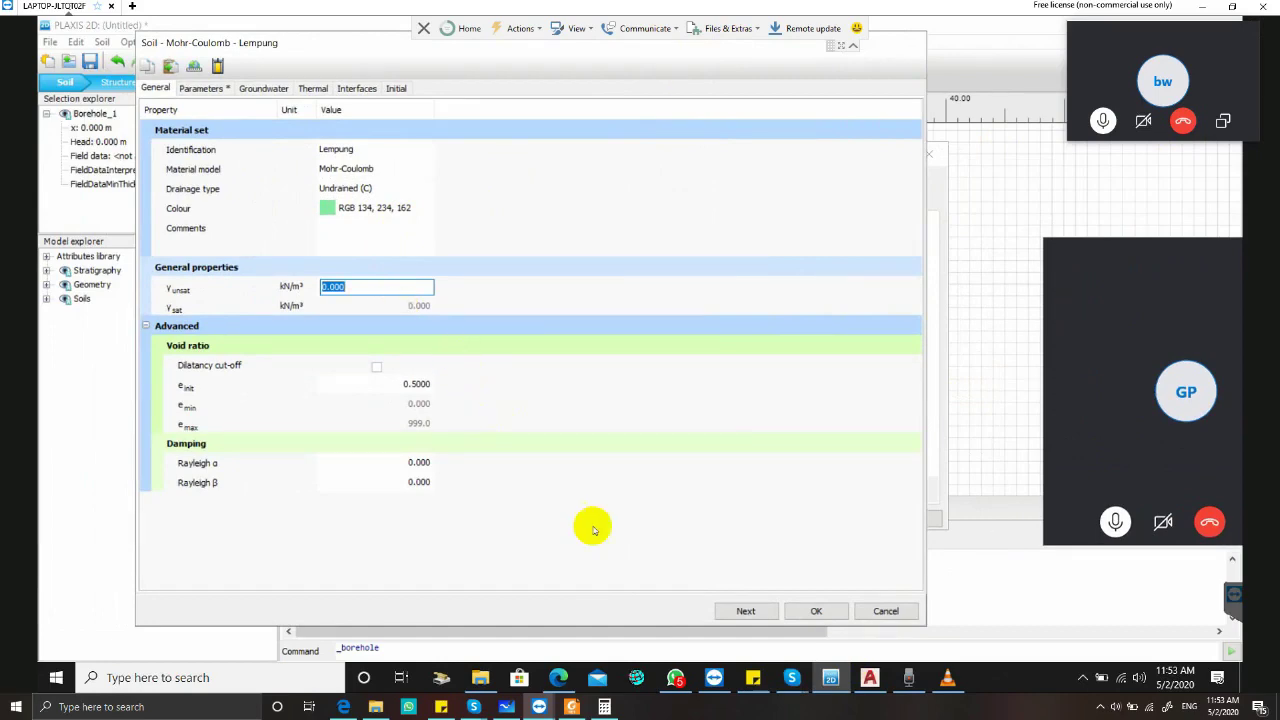
left_click(575, 706)
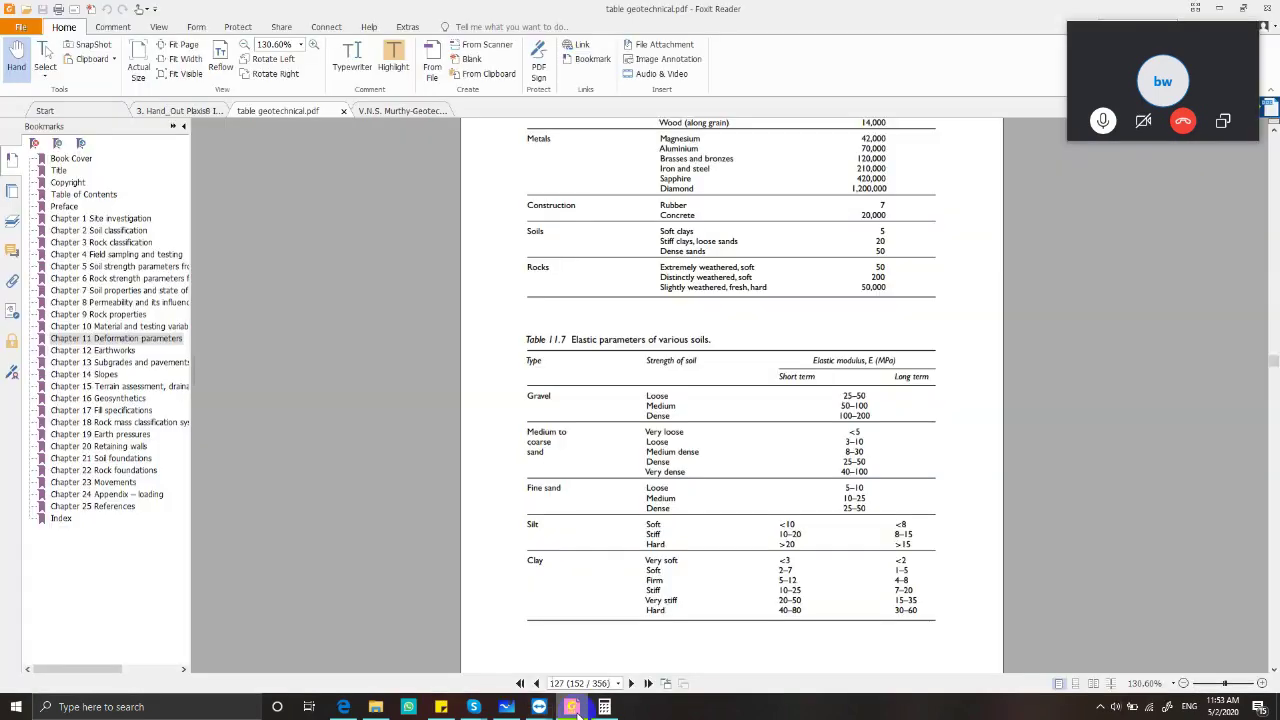
left_click(573, 706)
mouse_move(549, 710)
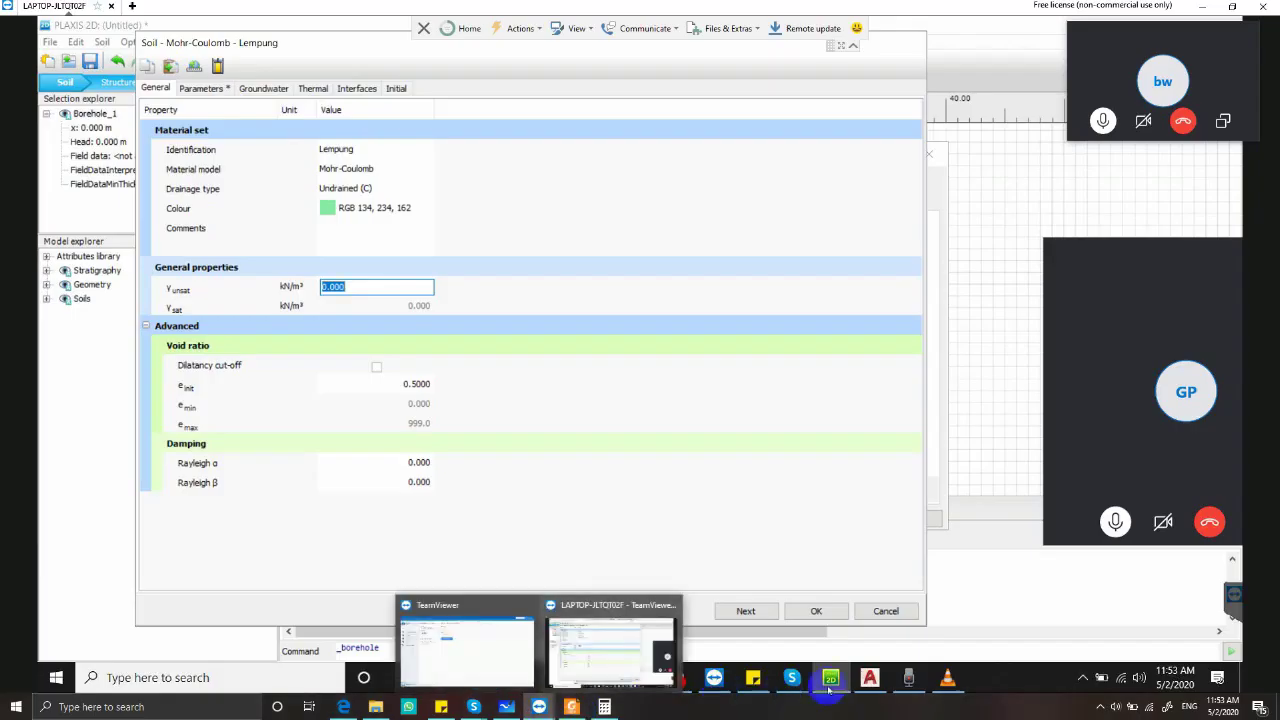
left_click(870, 678)
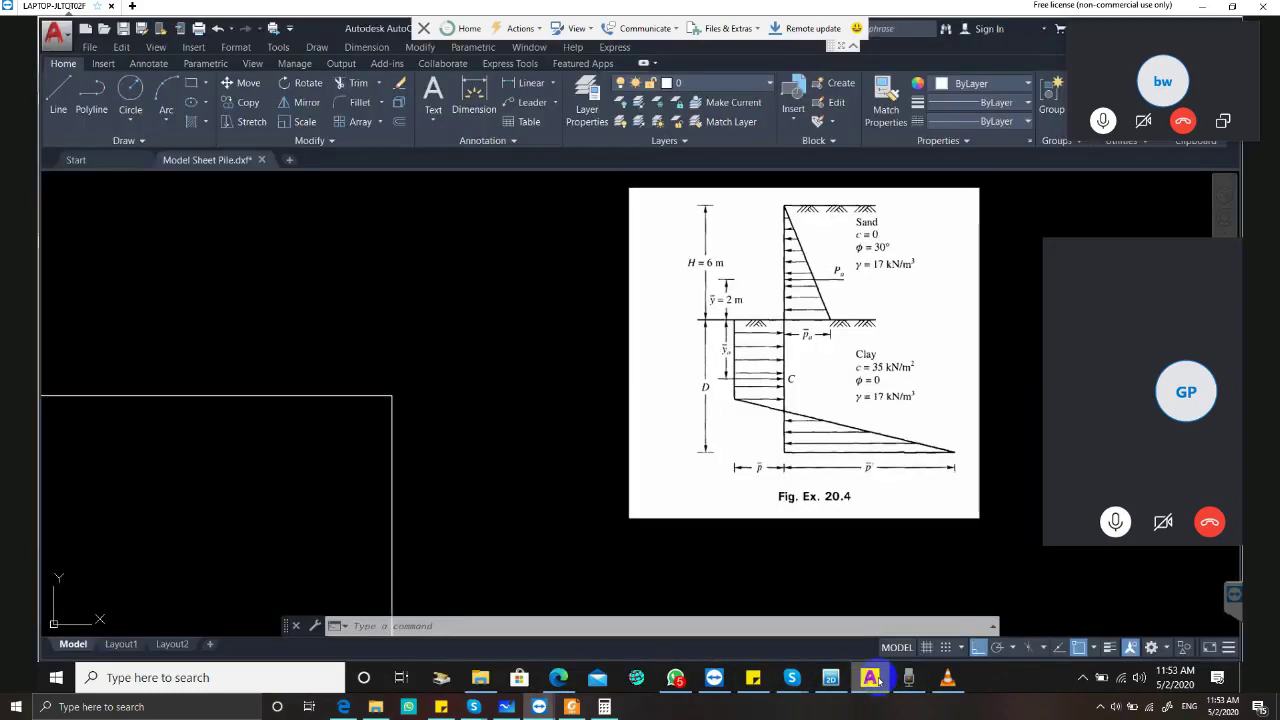
left_click(870, 678)
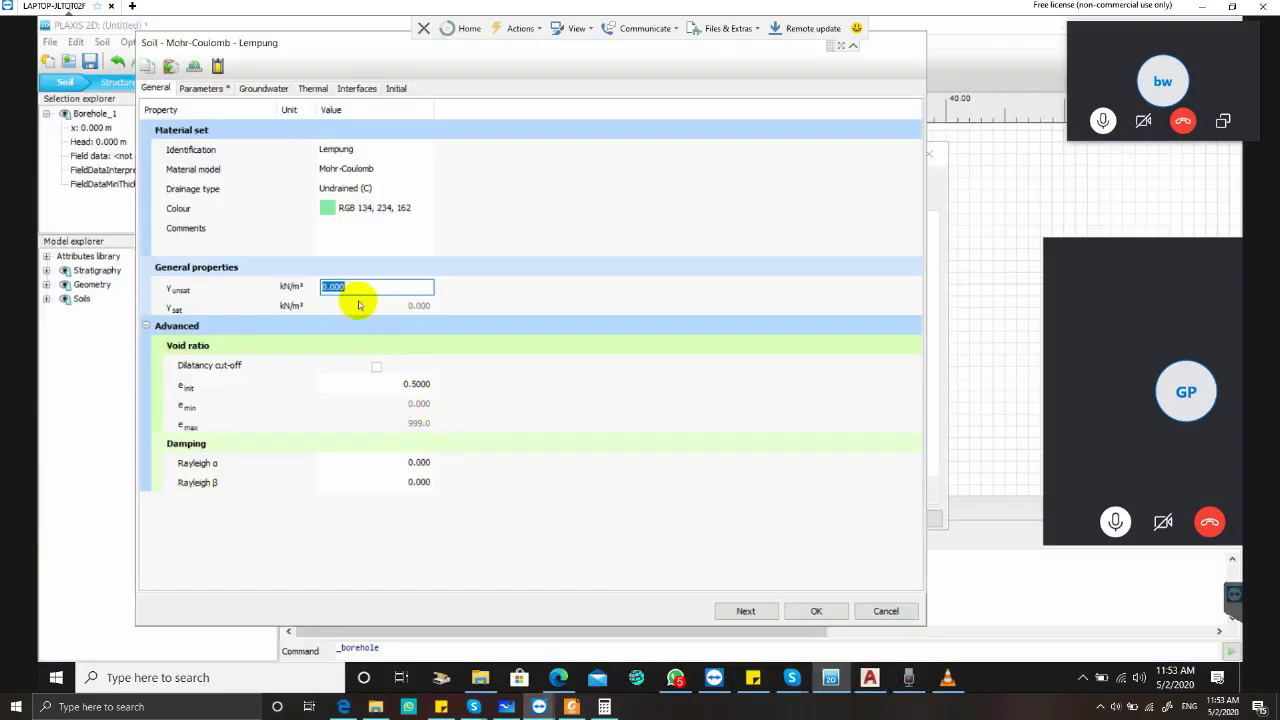
type("17")
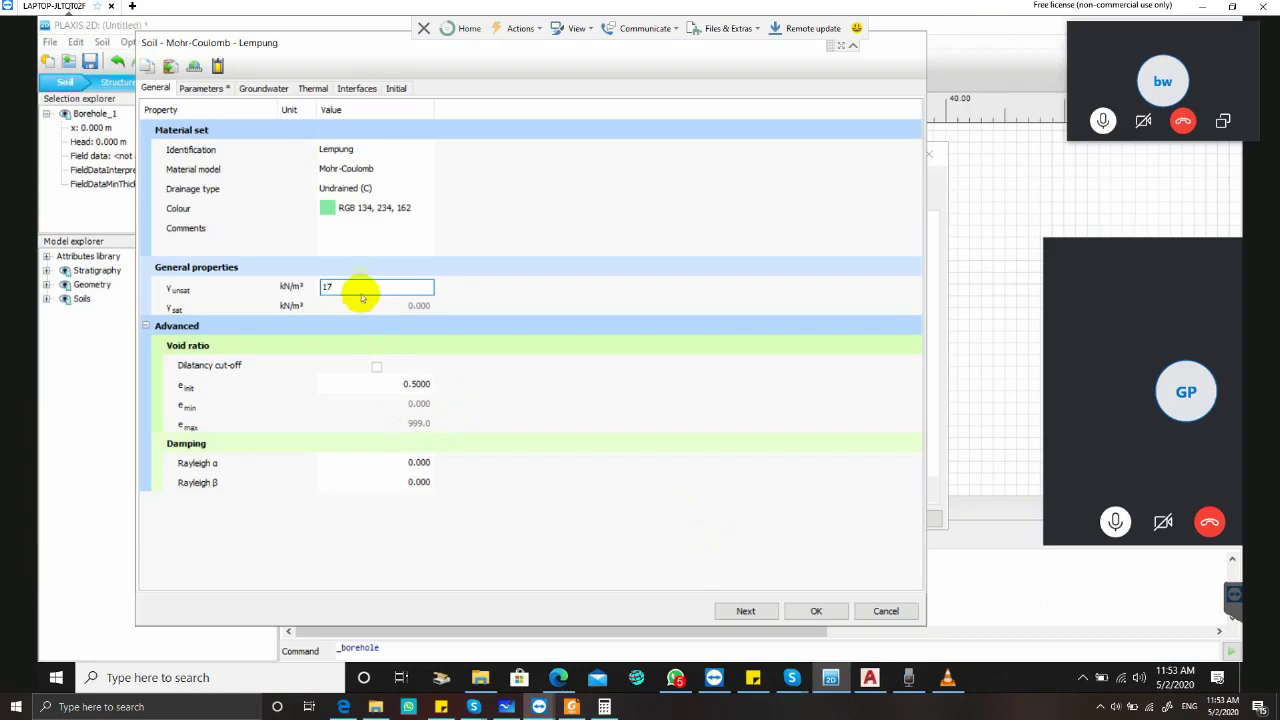
left_click(216, 89)
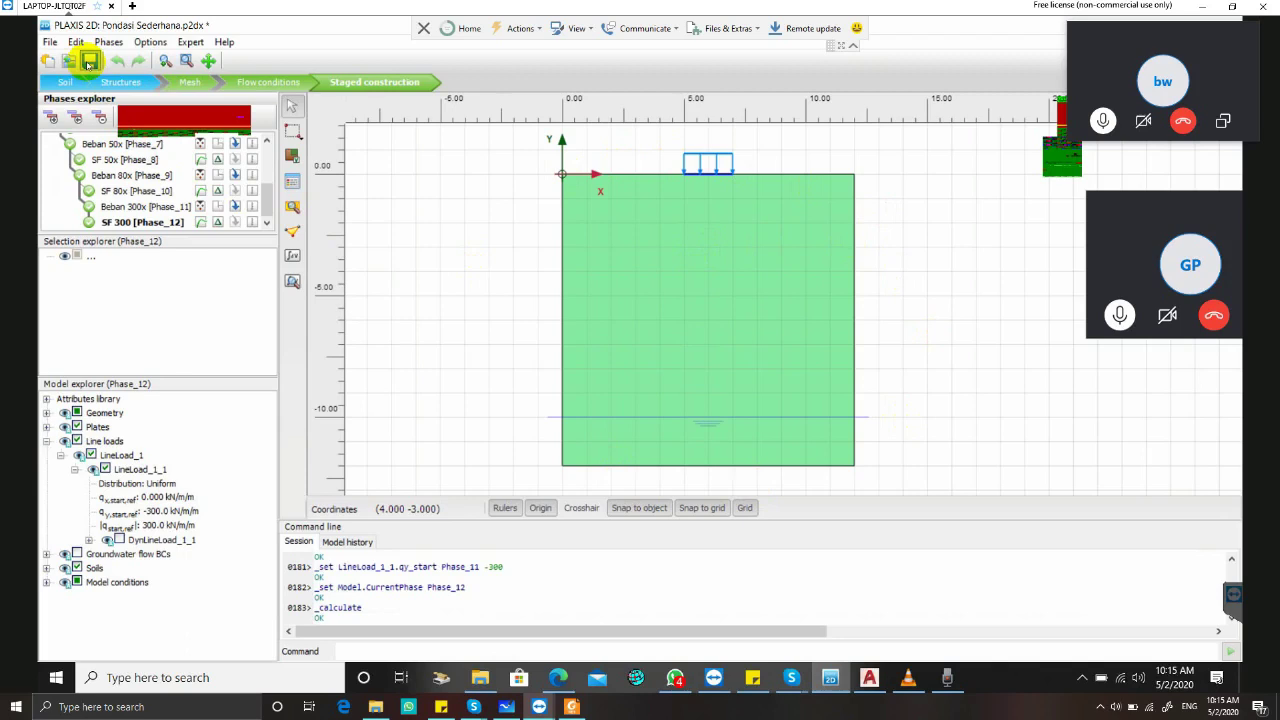
Save the Pondasi Sederhana project and review its soil, structures and staged construction modes, including the earliest calculation phases
left_click(89, 62)
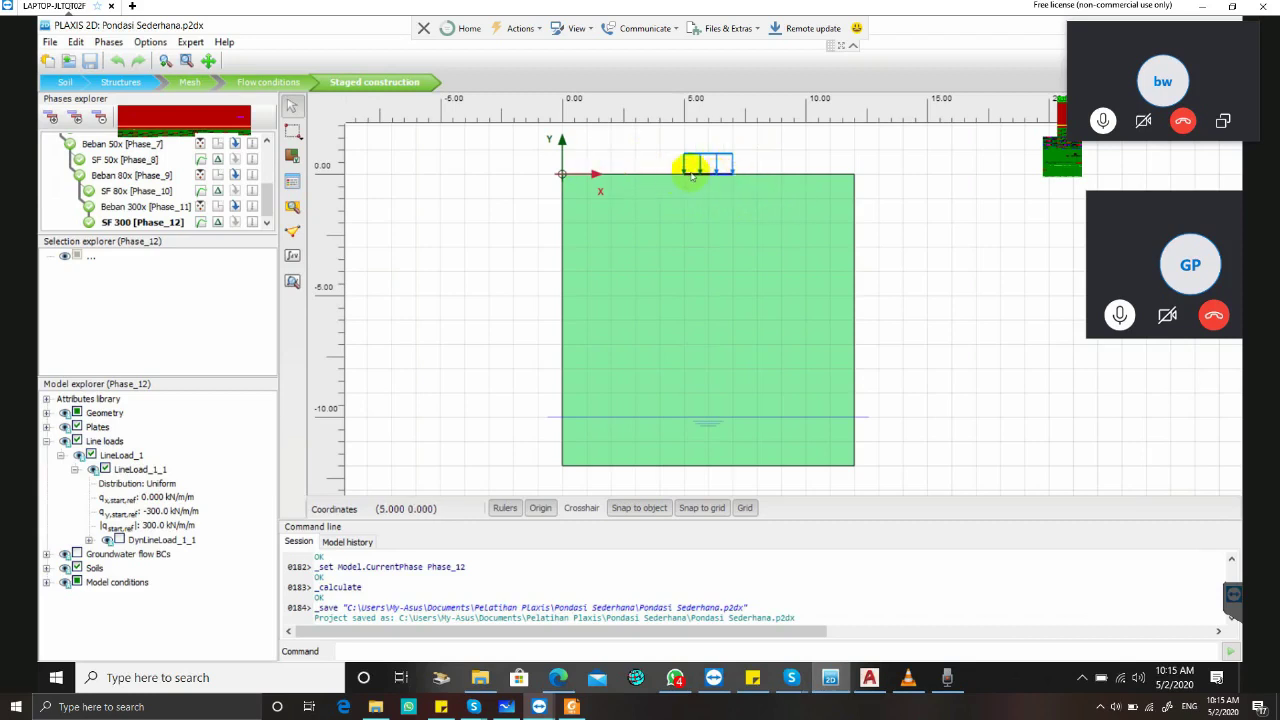
left_click(66, 82)
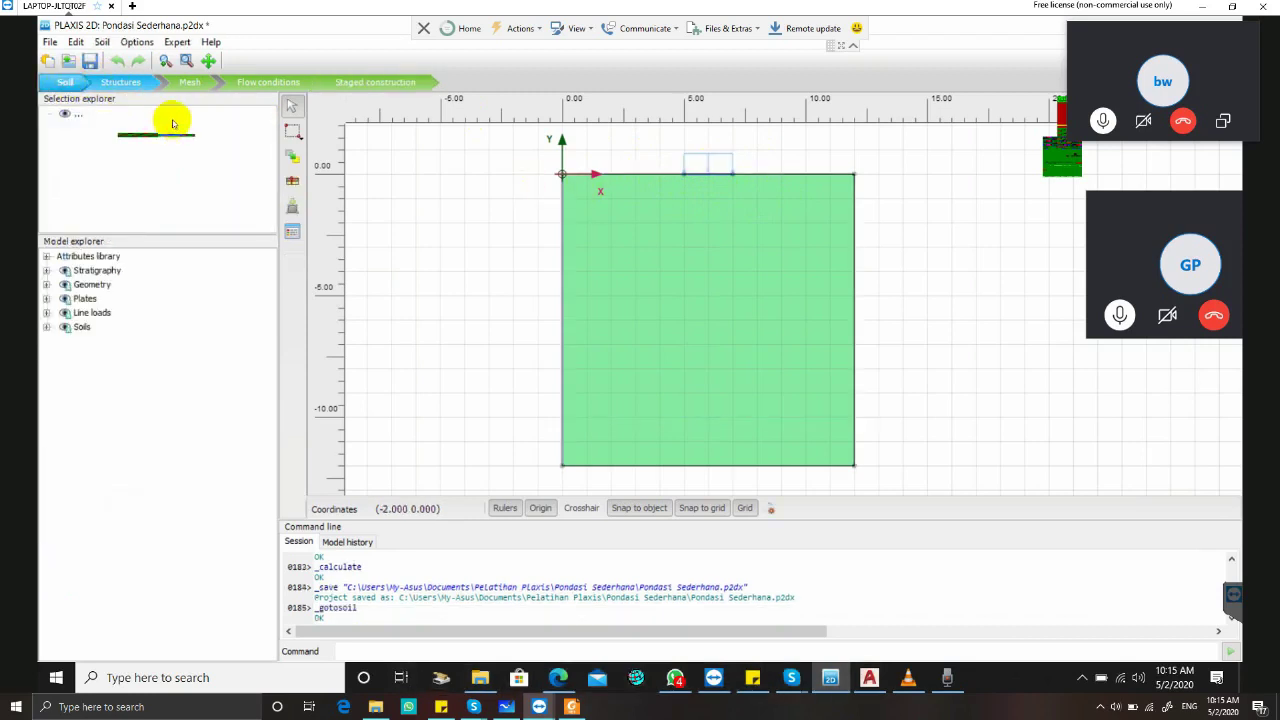
left_click(122, 83)
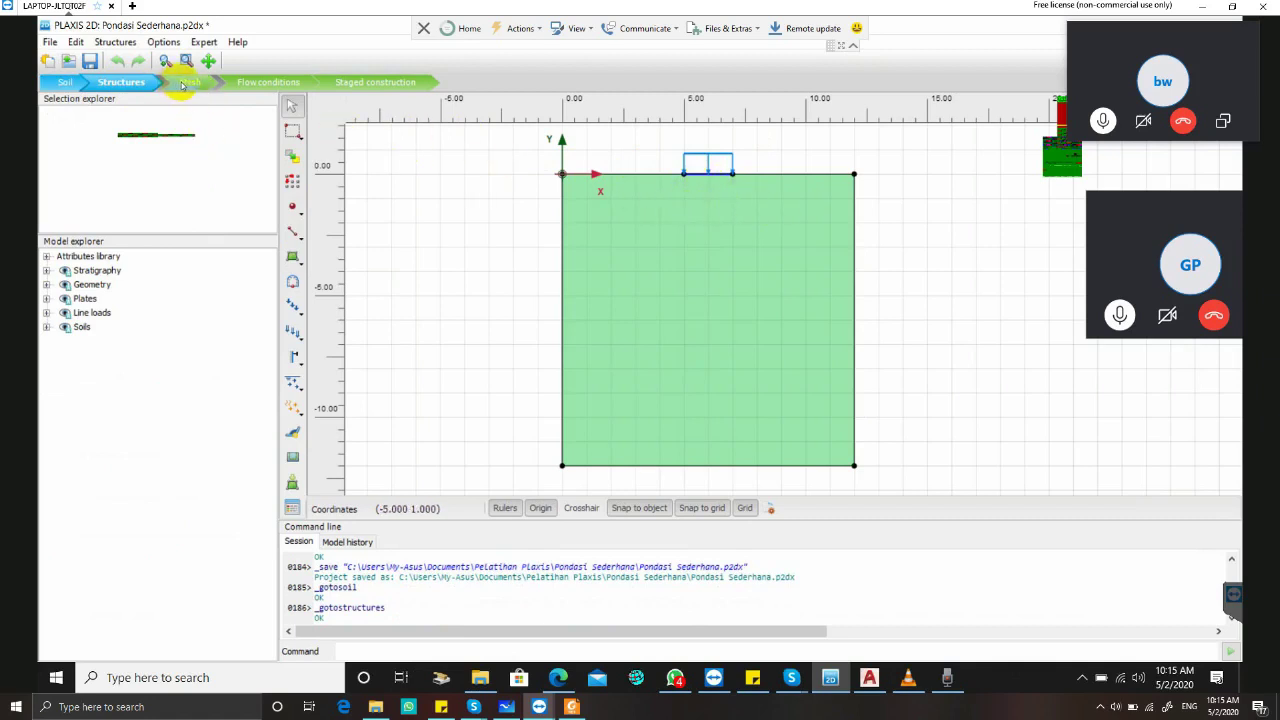
left_click(360, 84)
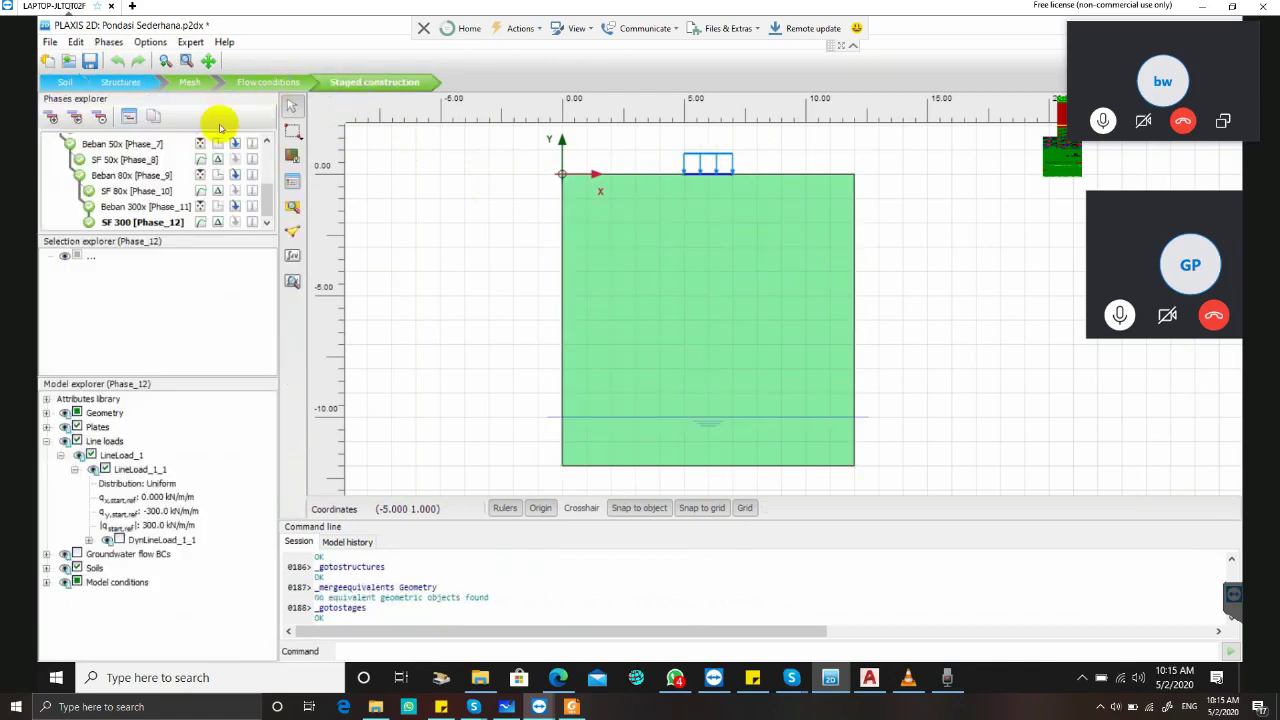
scroll(122, 176, "up", 3)
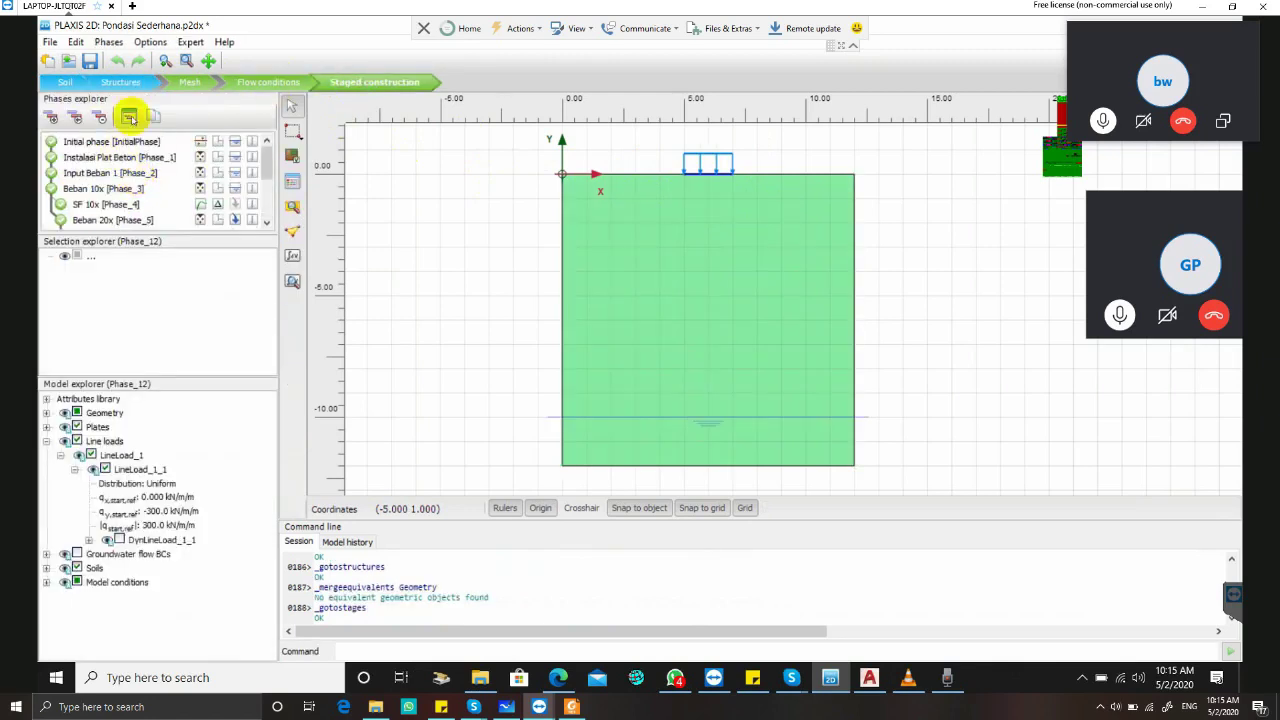